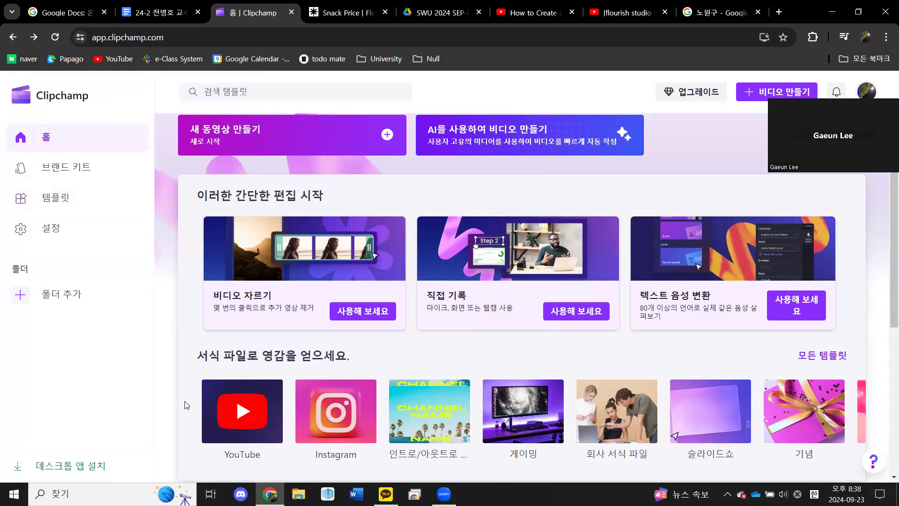
# Step: Create a video project from the DIY YouTube 아웃트로 template in the YouTube template category
pyautogui.click(261, 404)
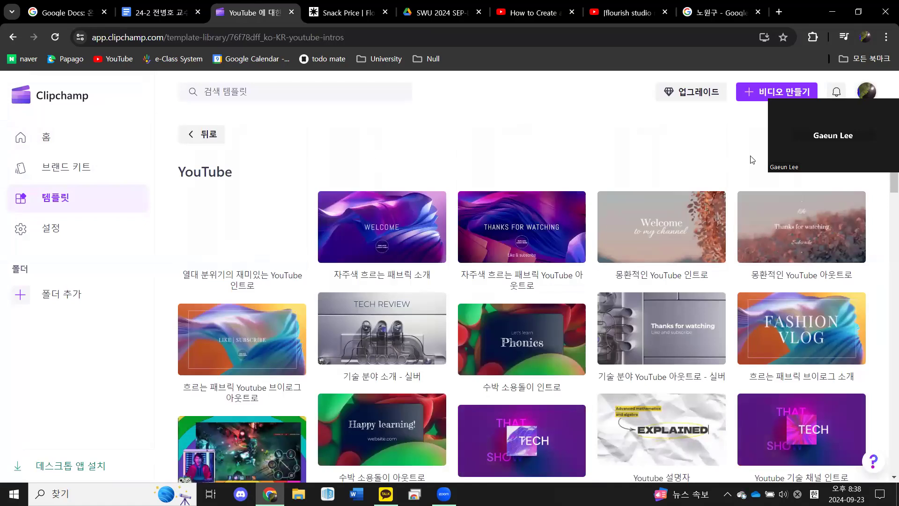
pyautogui.scroll(-2, 514, 197)
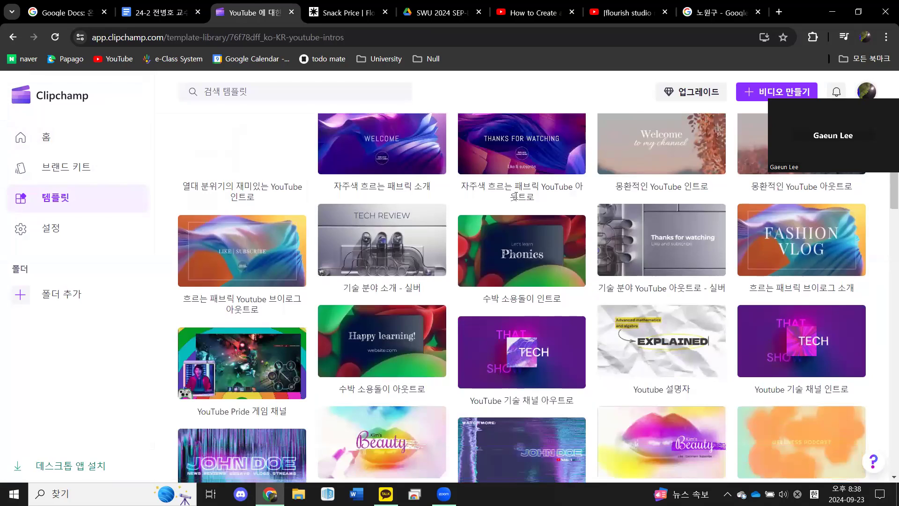
pyautogui.scroll(-6, 429, 319)
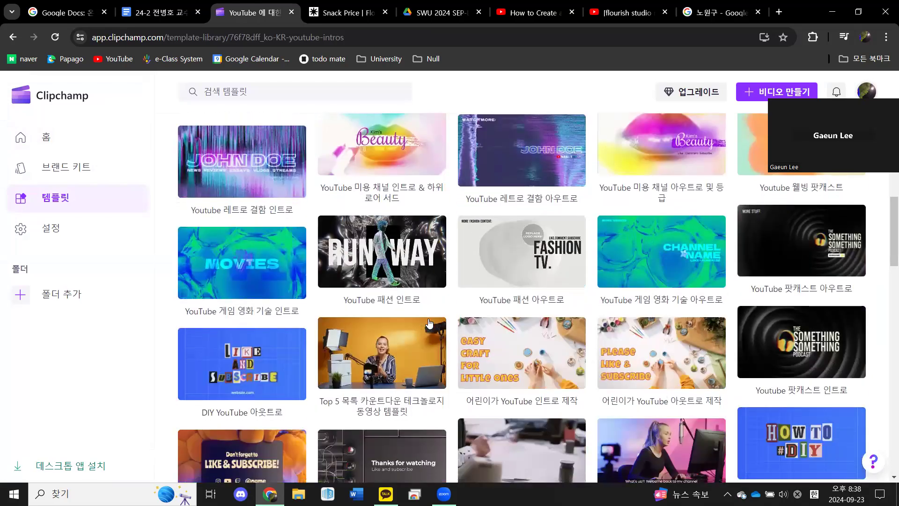
pyautogui.scroll(-2, 429, 322)
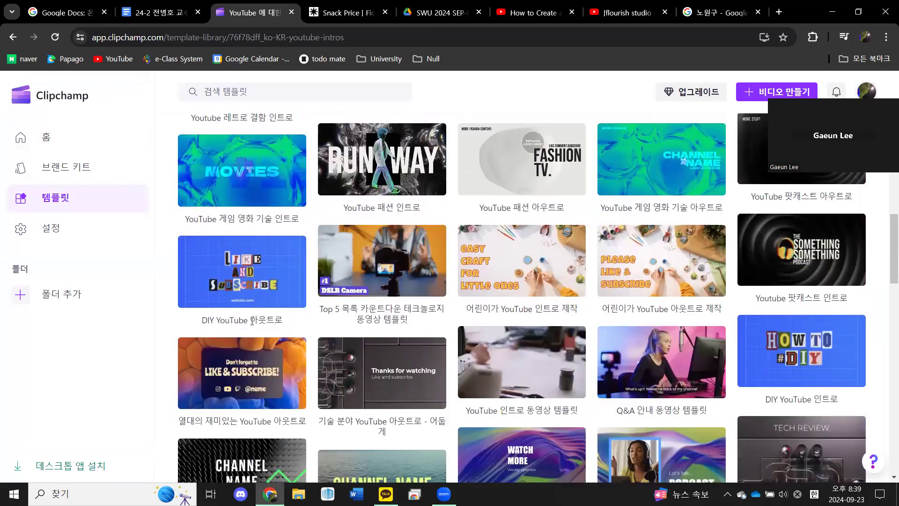
pyautogui.click(236, 285)
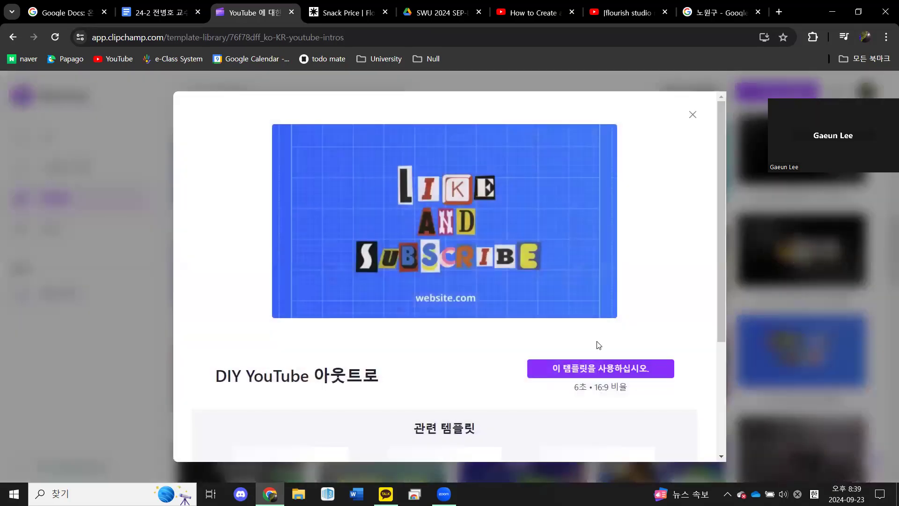
pyautogui.click(595, 387)
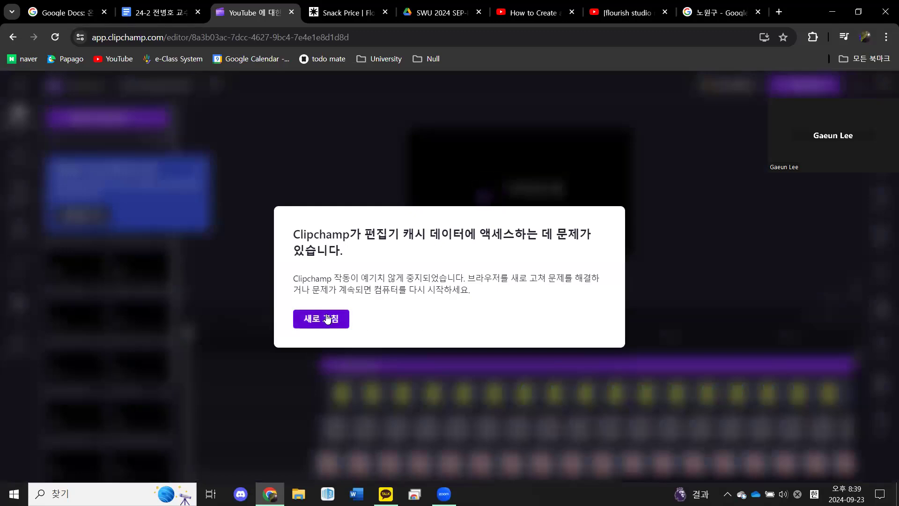
# Step: Reload the editor to resolve the cache data error and dismiss the content search tip
pyautogui.click(326, 320)
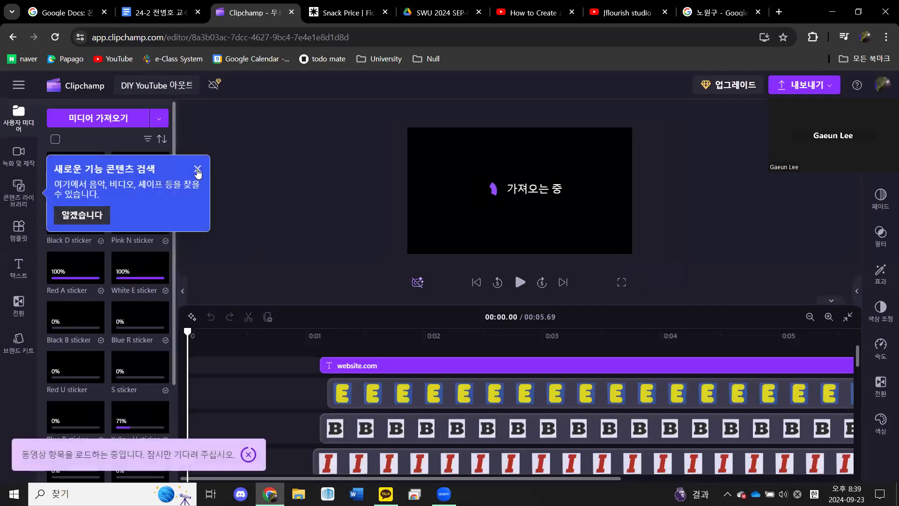
pyautogui.click(197, 168)
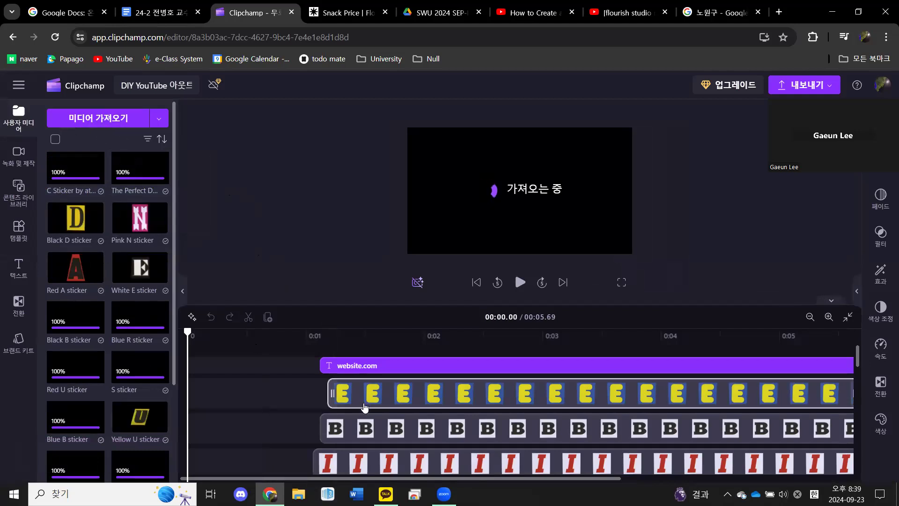
pyautogui.click(349, 406)
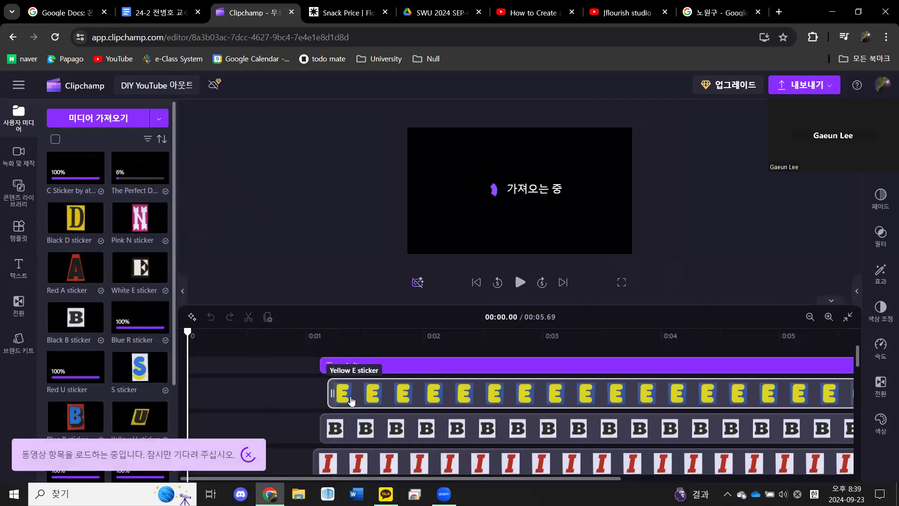
pyautogui.click(132, 384)
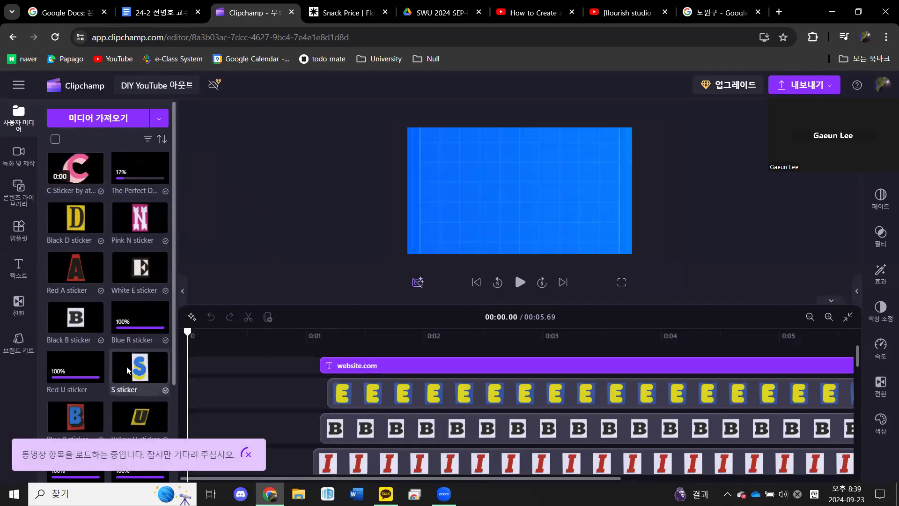
pyautogui.scroll(-3, 114, 377)
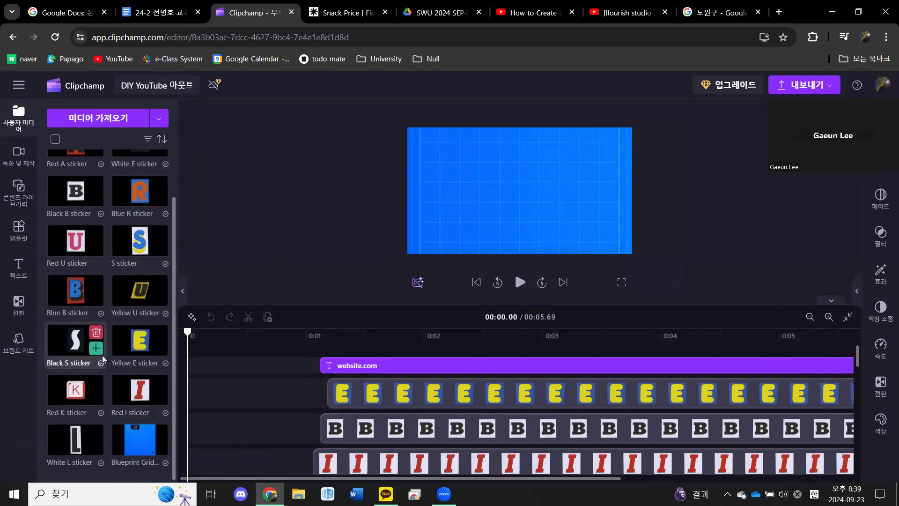
# Step: Add a text-to-speech clip and fill its text with the English greeting line copied from the Google Docs meeting notes
pyautogui.click(28, 161)
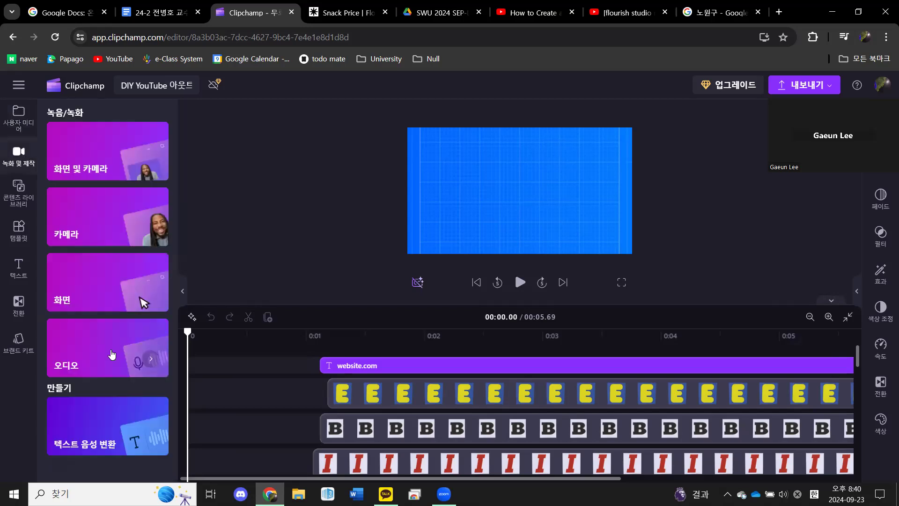
pyautogui.click(91, 426)
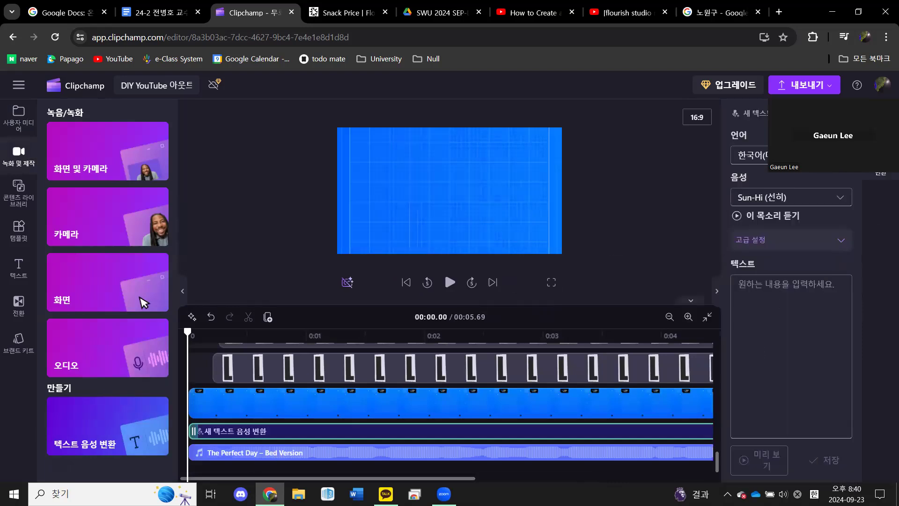
pyautogui.hotkey('ctrl', 'shift', 'Tab')
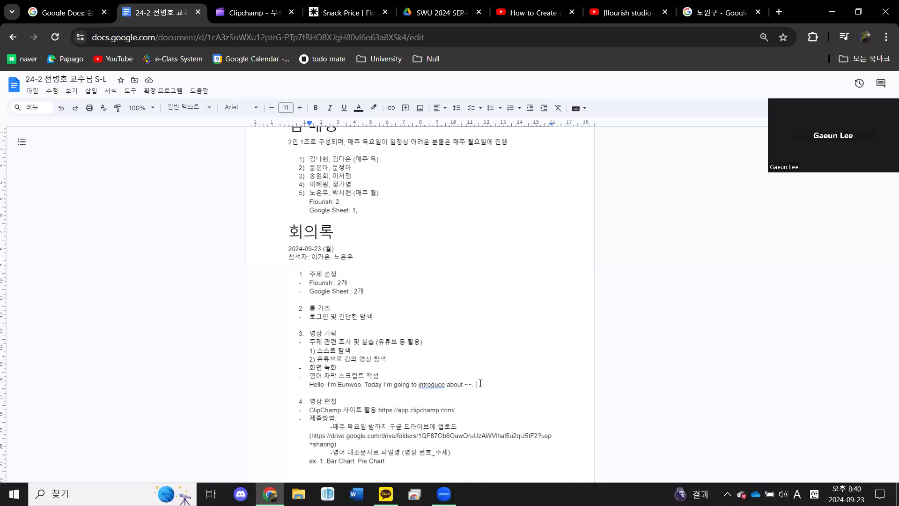
pyautogui.keyDown('shift'); pyautogui.click(307, 384); pyautogui.keyUp('shift')
pyautogui.hotkey('ctrl', 'c')
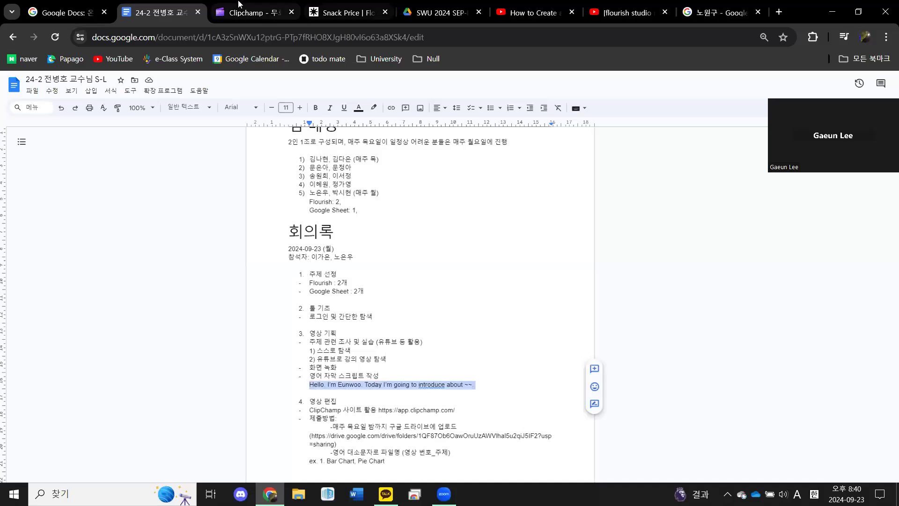
pyautogui.hotkey('ctrl', 'Tab')
pyautogui.click(769, 289)
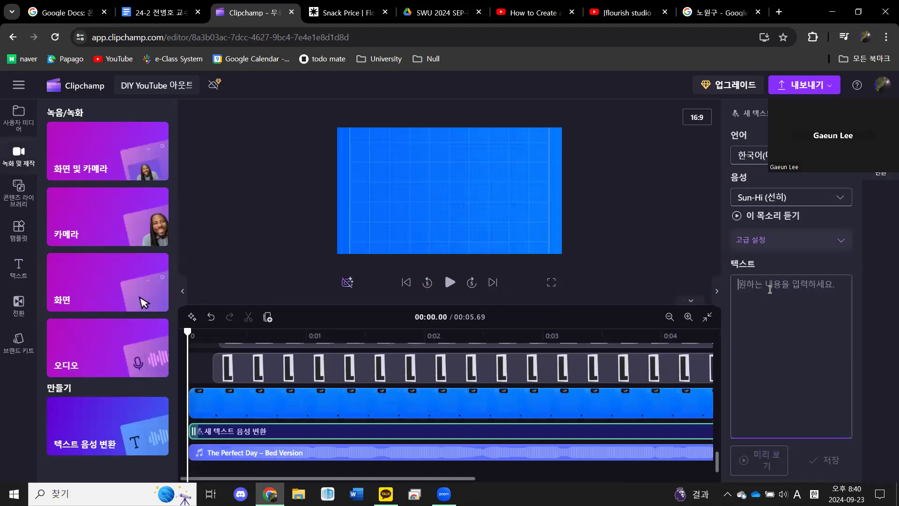
pyautogui.hotkey('ctrl', 'v')
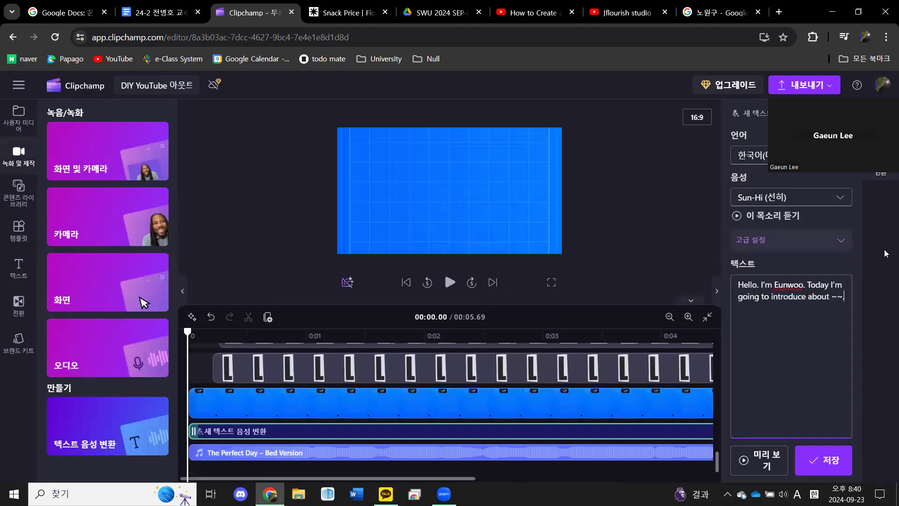
# Step: Replace the trailing ~~ placeholder in the speech text with "Flourish."
pyautogui.press('BackSpace')
pyautogui.press('BackSpace')
pyautogui.press('BackSpace')
pyautogui.write('Flourish.')
# Step: Set the text-to-speech language to 영어(미국), US English
pyautogui.click(765, 157)
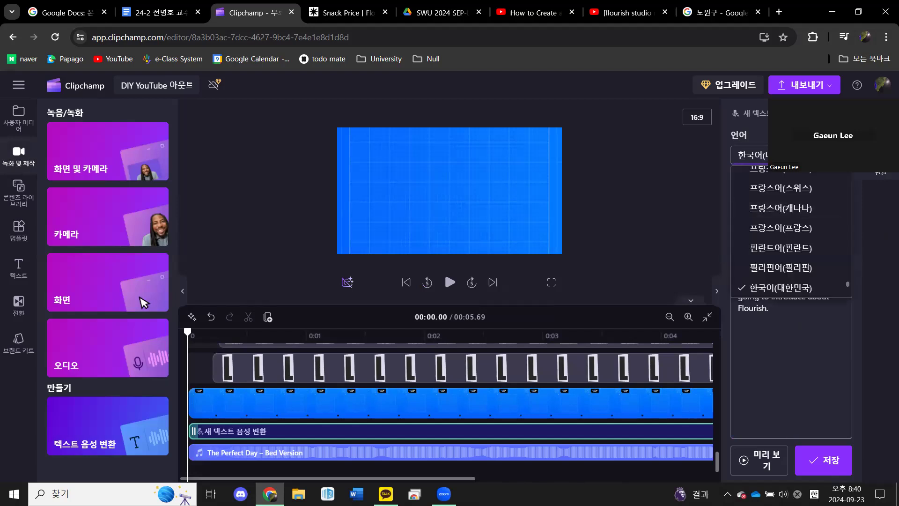
pyautogui.scroll(10, 783, 212)
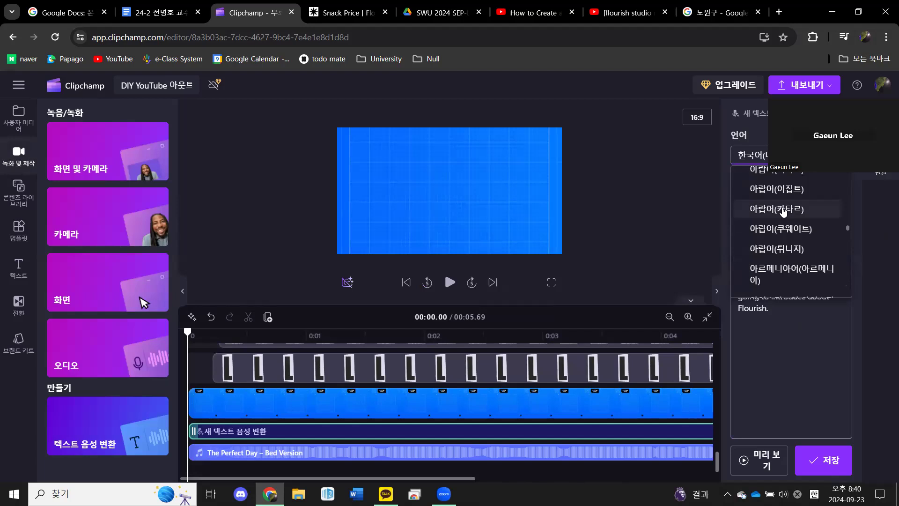
pyautogui.scroll(-5, 783, 212)
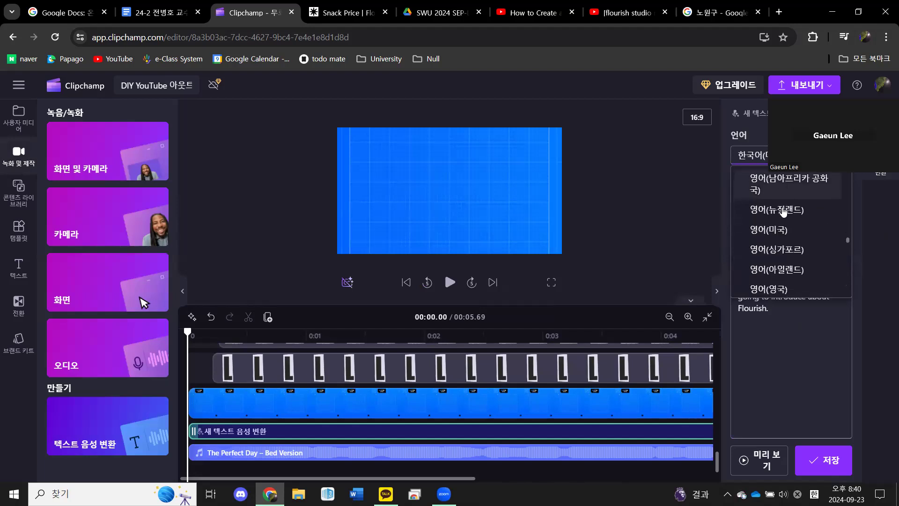
pyautogui.click(775, 233)
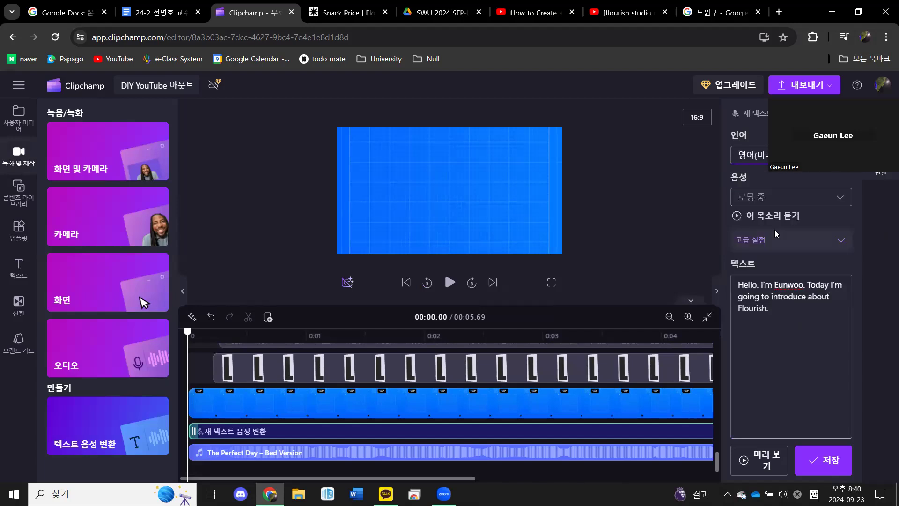
# Step: Check the advanced voice settings and preview the speech with the Ava Multilingual voice
pyautogui.click(813, 200)
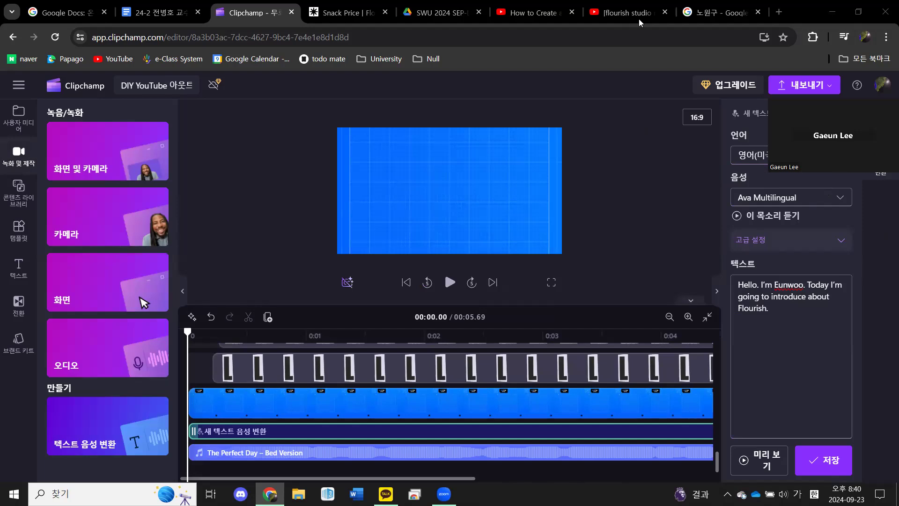
pyautogui.click(802, 199)
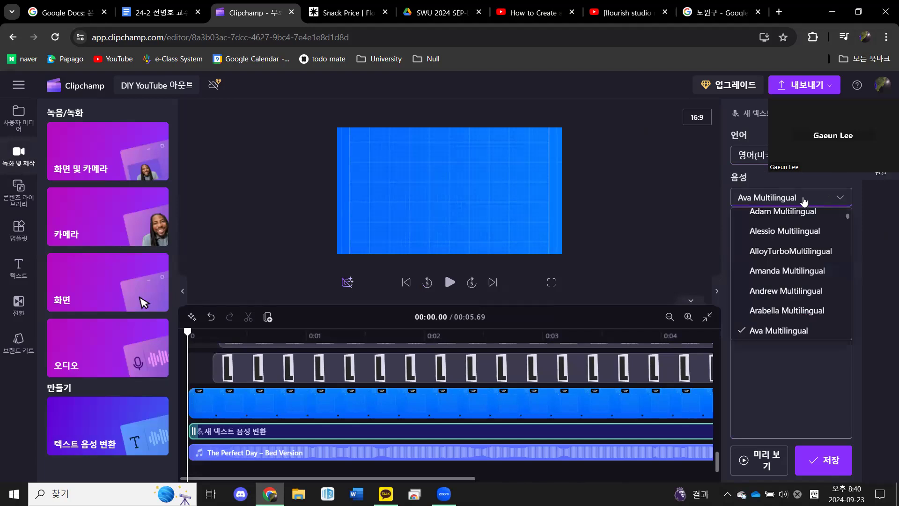
pyautogui.click(782, 329)
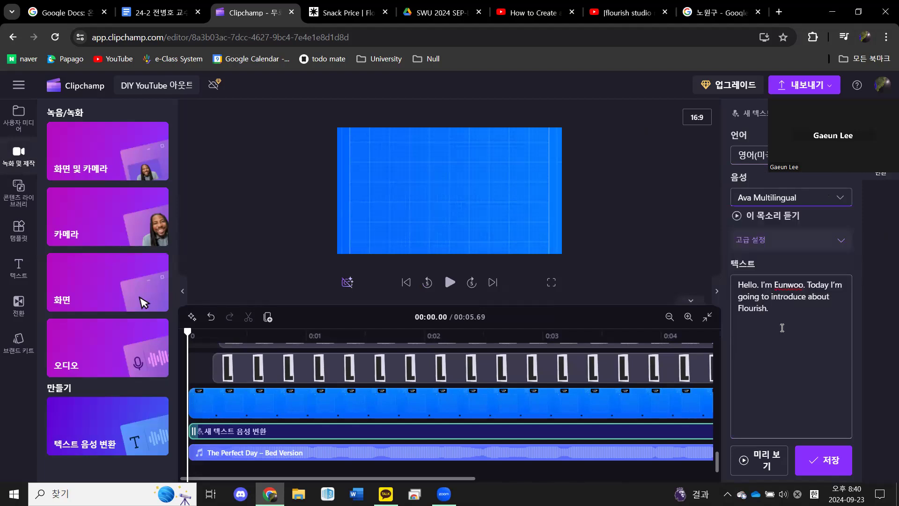
pyautogui.click(803, 249)
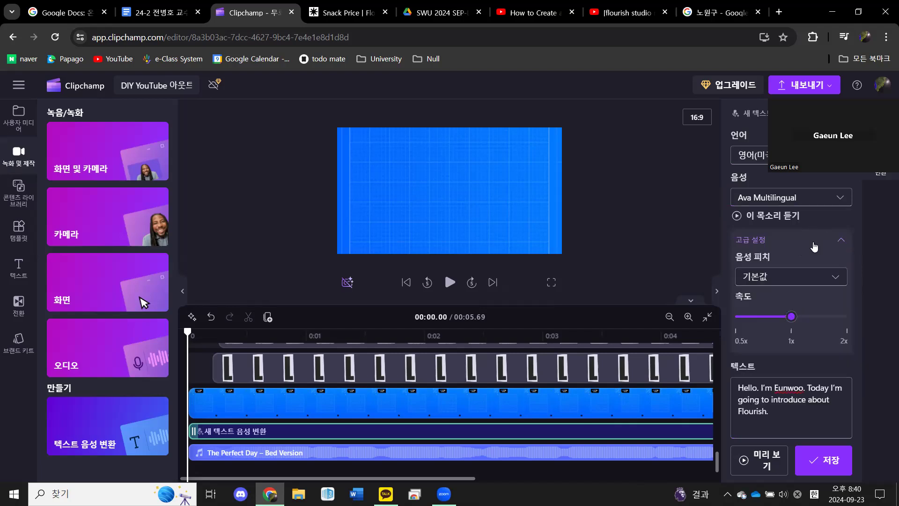
pyautogui.click(814, 247)
pyautogui.click(766, 459)
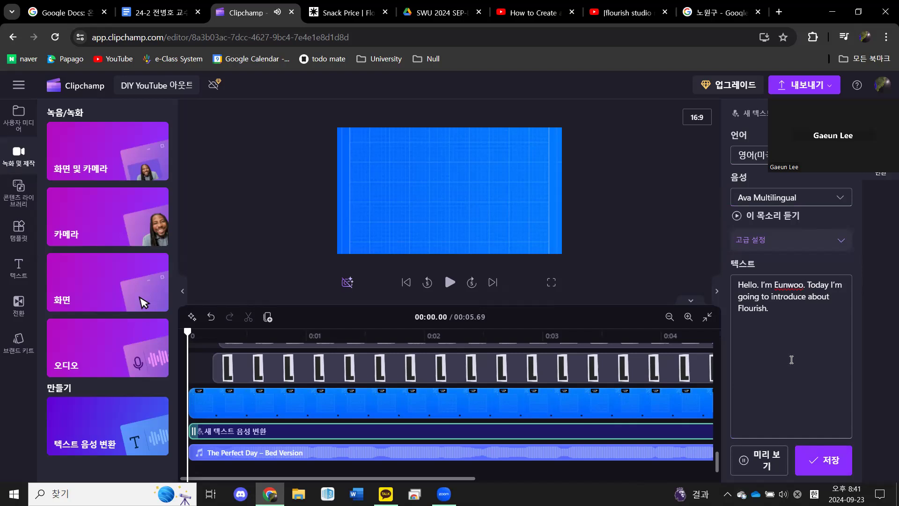
# Step: Try the Blue voice for the text-to-speech clip and preview the speech with it
pyautogui.click(768, 197)
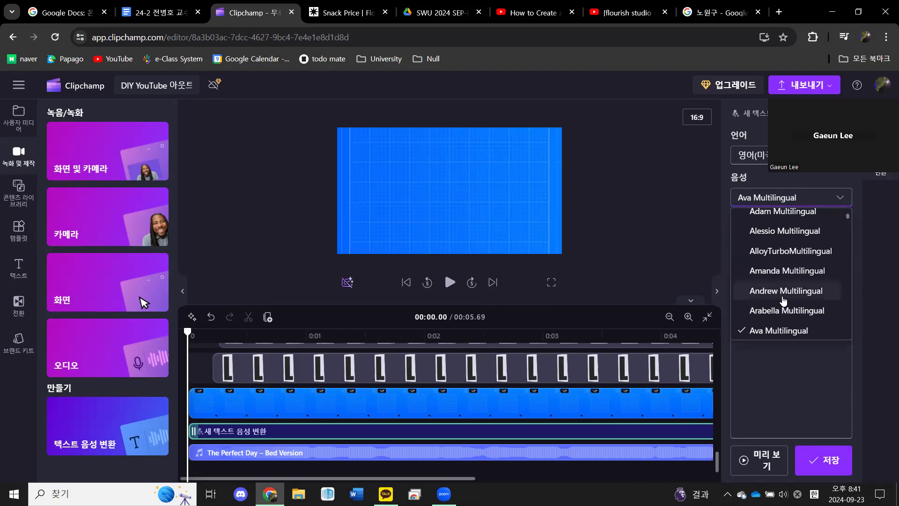
pyautogui.scroll(2, 783, 301)
pyautogui.scroll(-10, 783, 300)
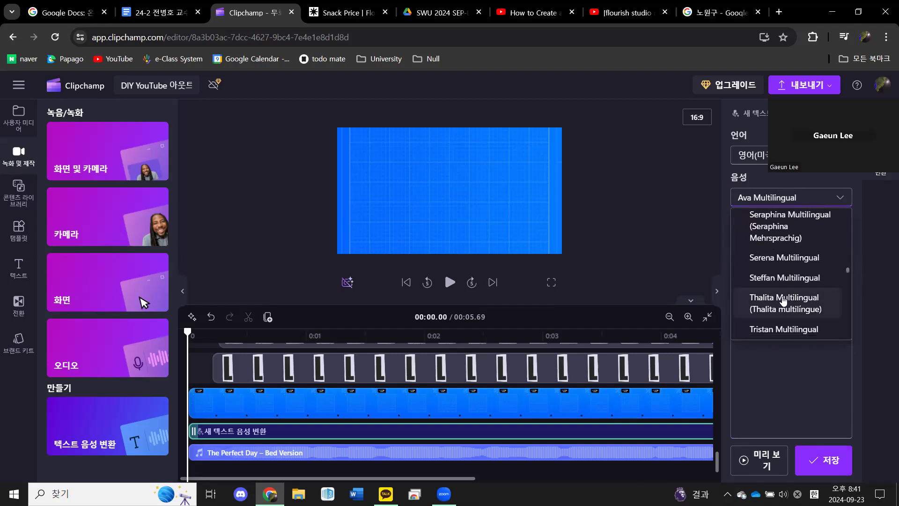
pyautogui.scroll(-5, 784, 300)
pyautogui.scroll(-3, 783, 300)
pyautogui.scroll(-1, 778, 281)
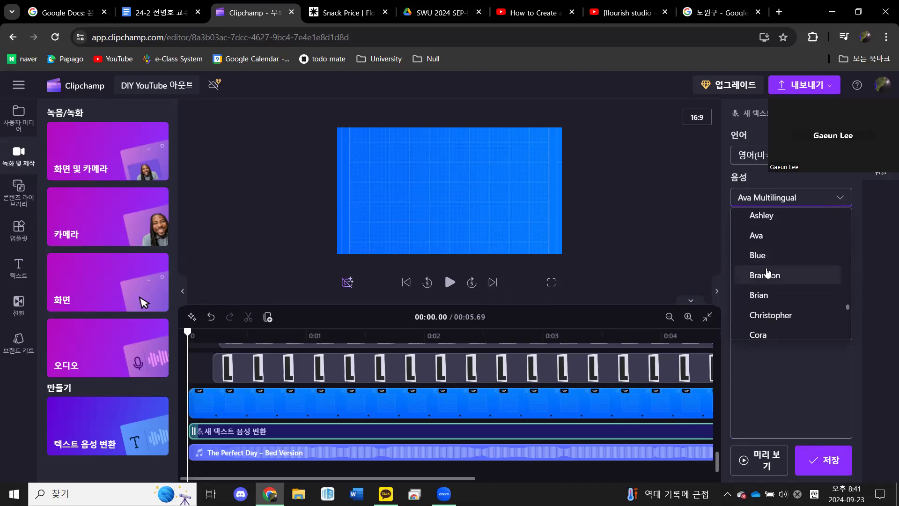
pyautogui.scroll(-2, 767, 273)
pyautogui.scroll(-1, 767, 273)
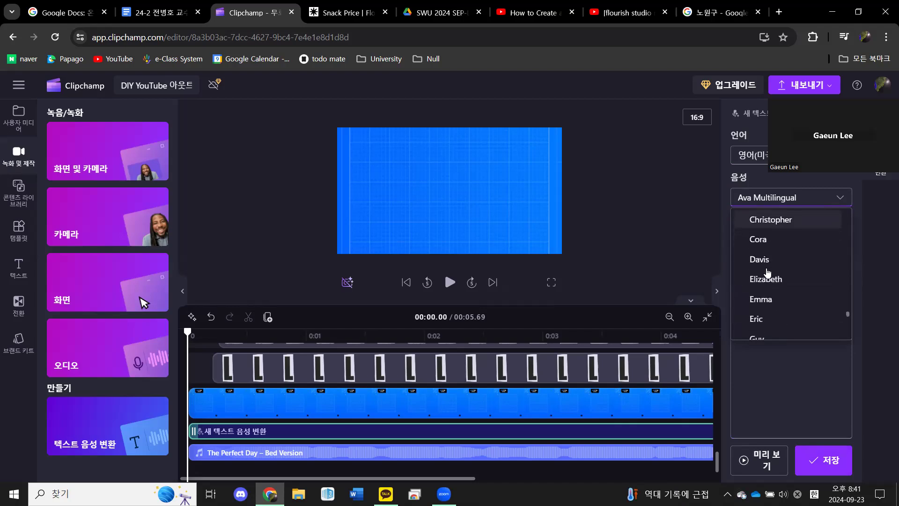
pyautogui.scroll(3, 767, 273)
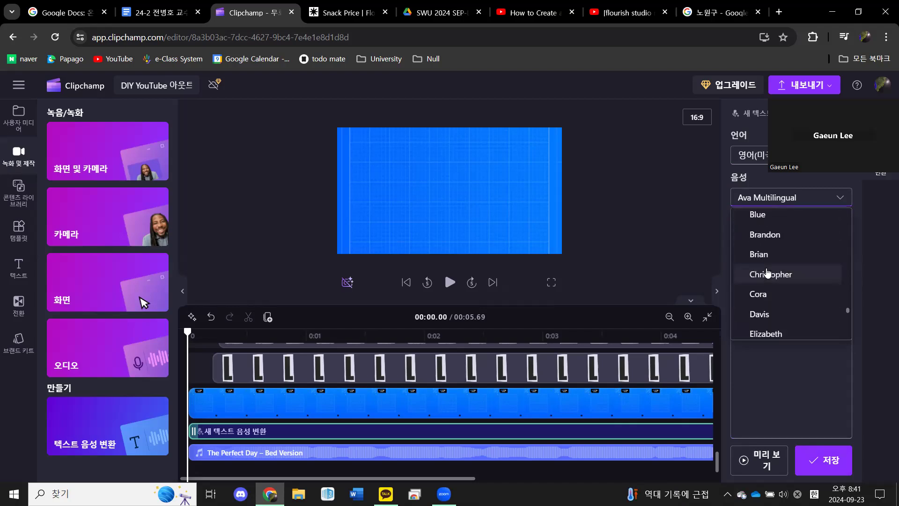
pyautogui.click(758, 258)
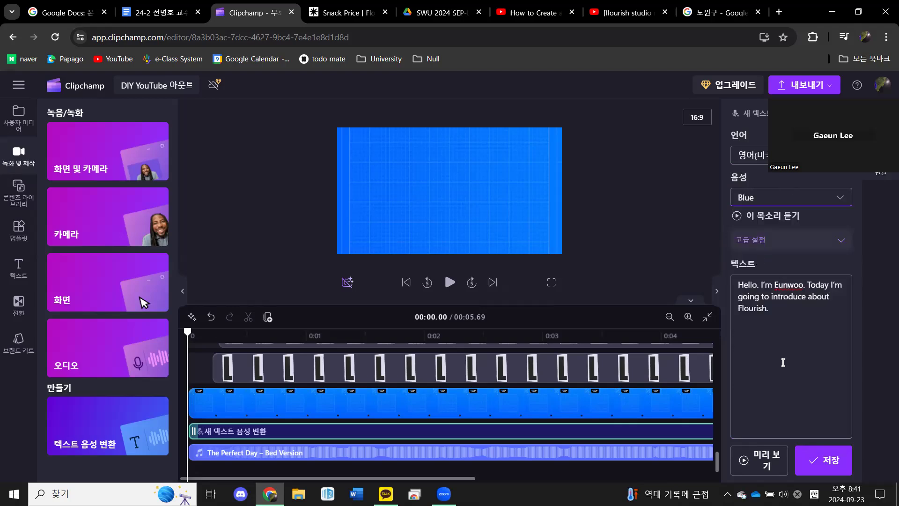
pyautogui.click(761, 460)
# Step: Set the text-to-speech voice to Aria and listen to its voice sample
pyautogui.click(779, 197)
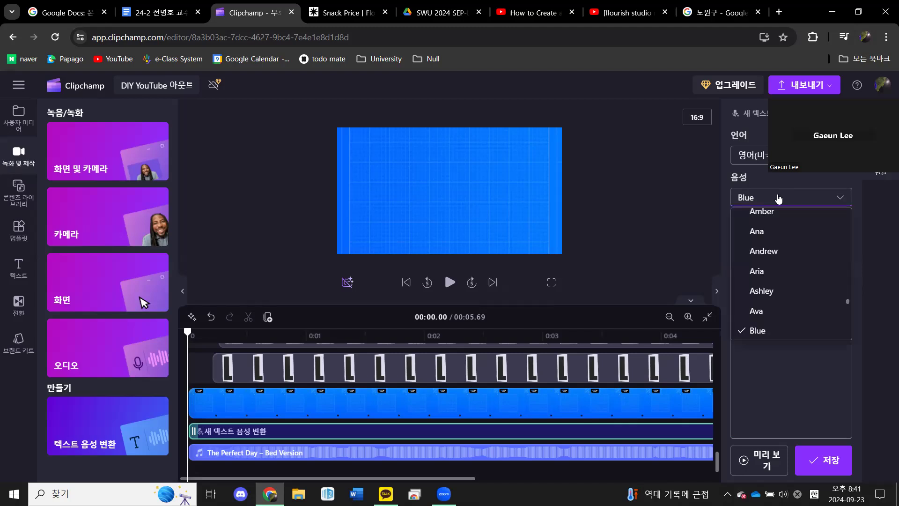
pyautogui.click(779, 274)
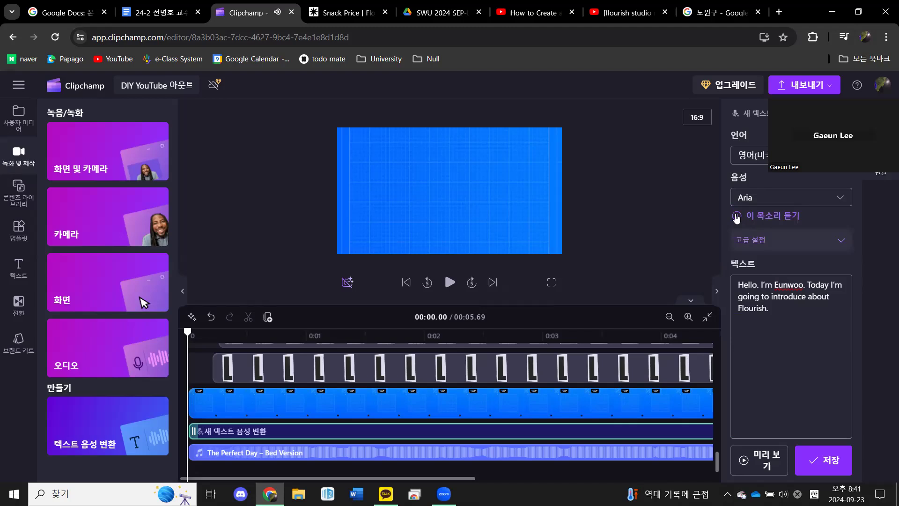
# Step: Browse the other US English voices offered for the text-to-speech clip, keeping Aria selected
pyautogui.click(786, 202)
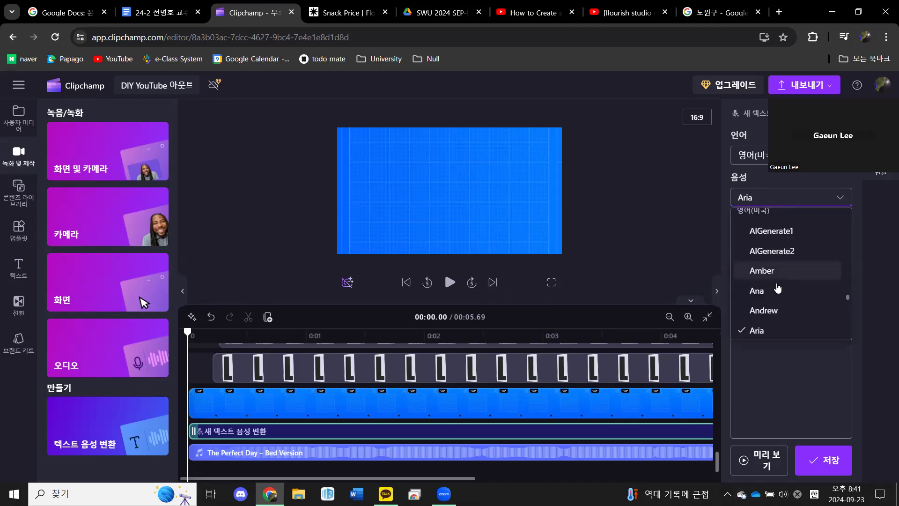
pyautogui.scroll(-1, 778, 288)
pyautogui.scroll(-1, 777, 288)
pyautogui.press('Escape')
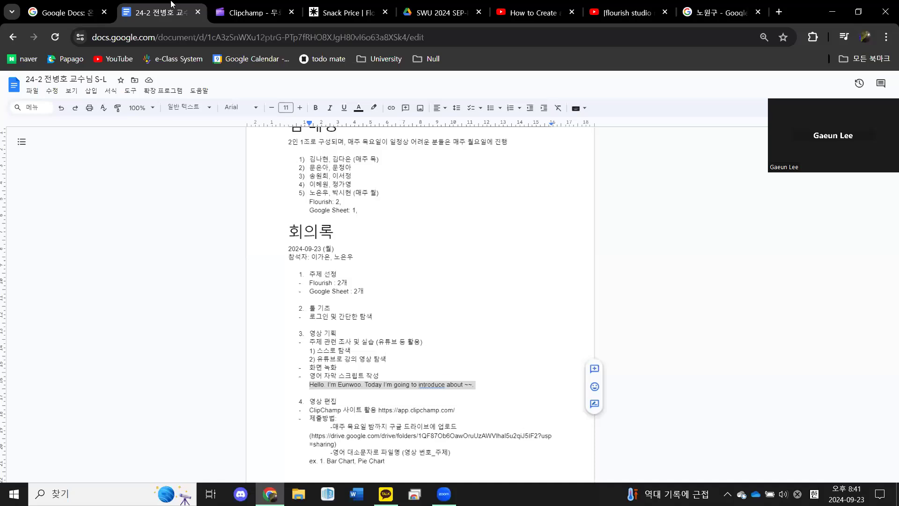
# Step: Switch to the Google Docs project document and review the 영상 section's time allocation and video style guidelines
pyautogui.click(171, 6)
pyautogui.scroll(10, 452, 326)
pyautogui.scroll(10, 452, 326)
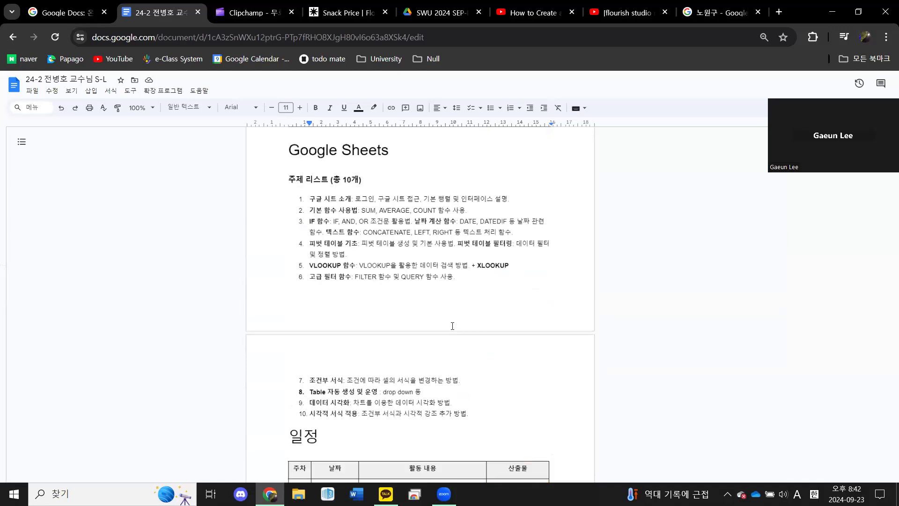
pyautogui.scroll(5, 453, 325)
pyautogui.scroll(-5, 452, 326)
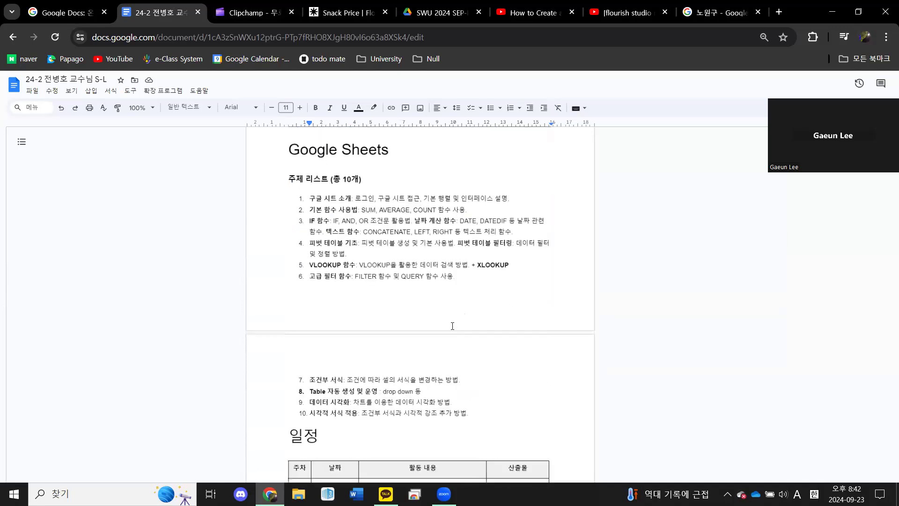
pyautogui.scroll(10, 452, 325)
pyautogui.scroll(3, 396, 358)
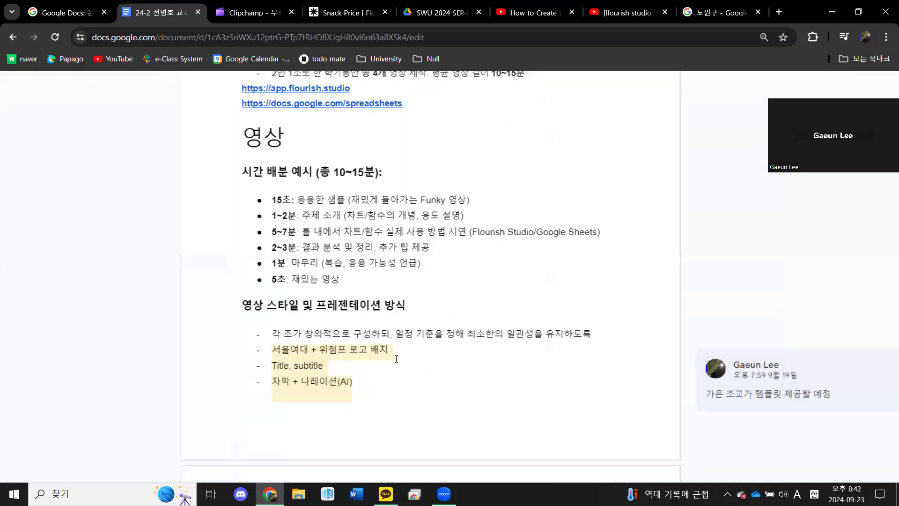
pyautogui.click(373, 369)
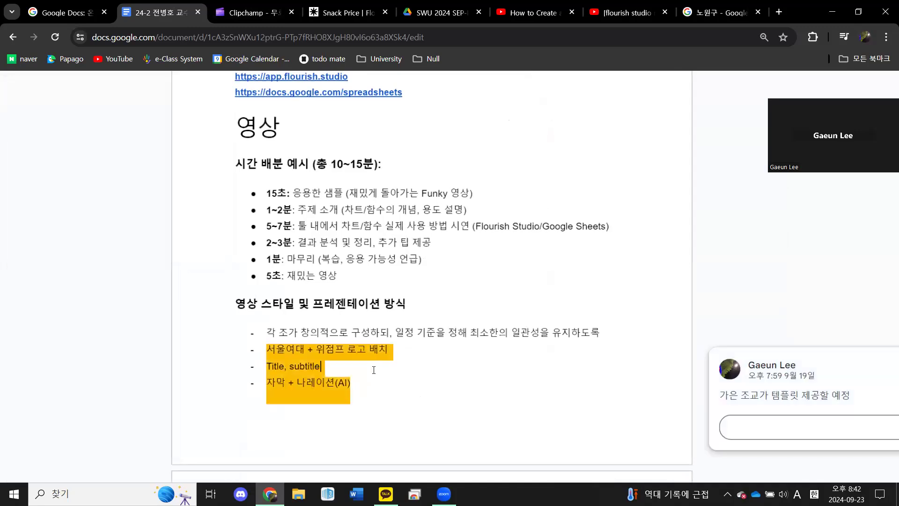
pyautogui.scroll(-3, 374, 370)
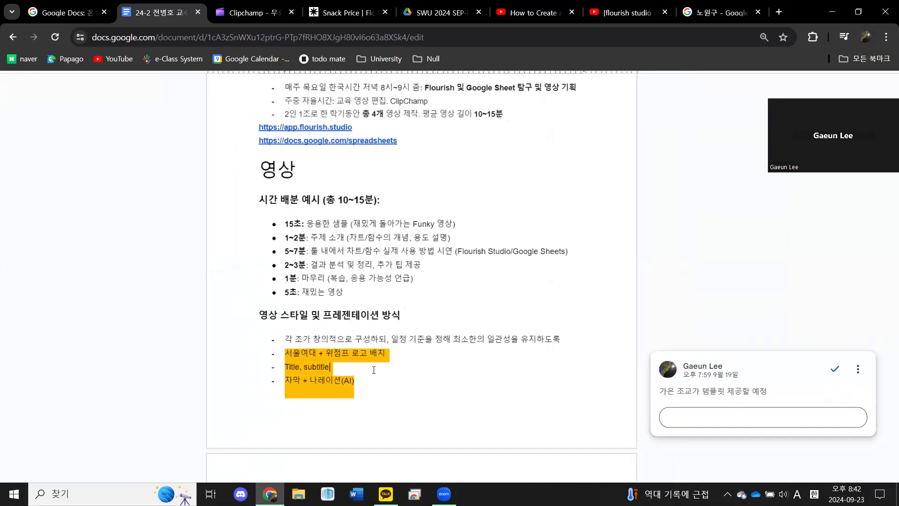
pyautogui.scroll(-2, 373, 370)
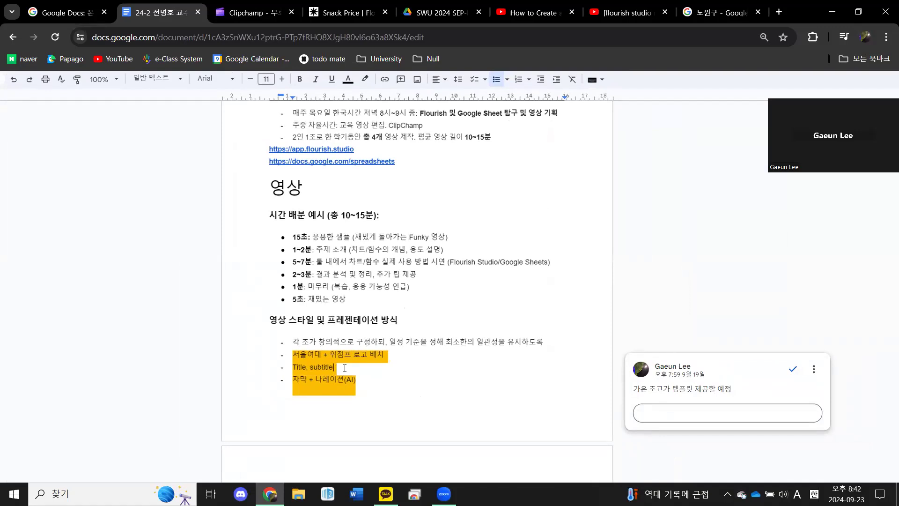
pyautogui.scroll(-15, 345, 368)
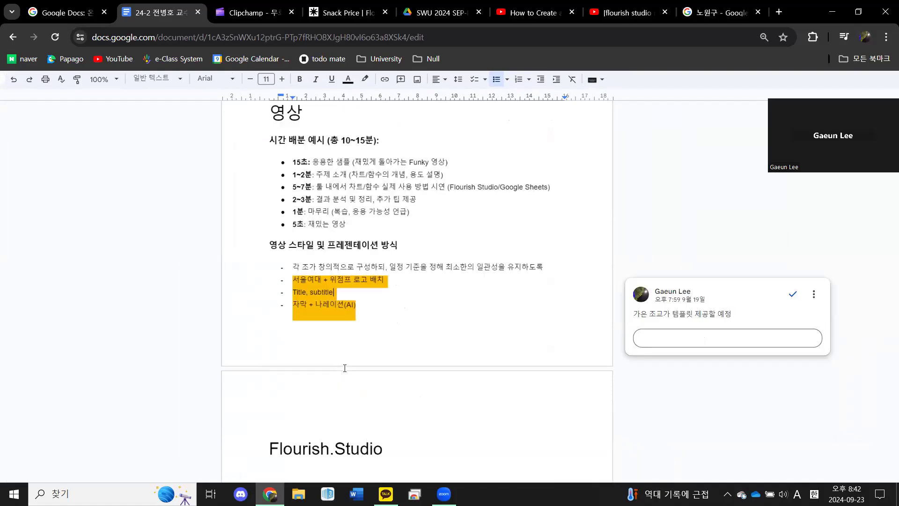
pyautogui.scroll(15, 345, 368)
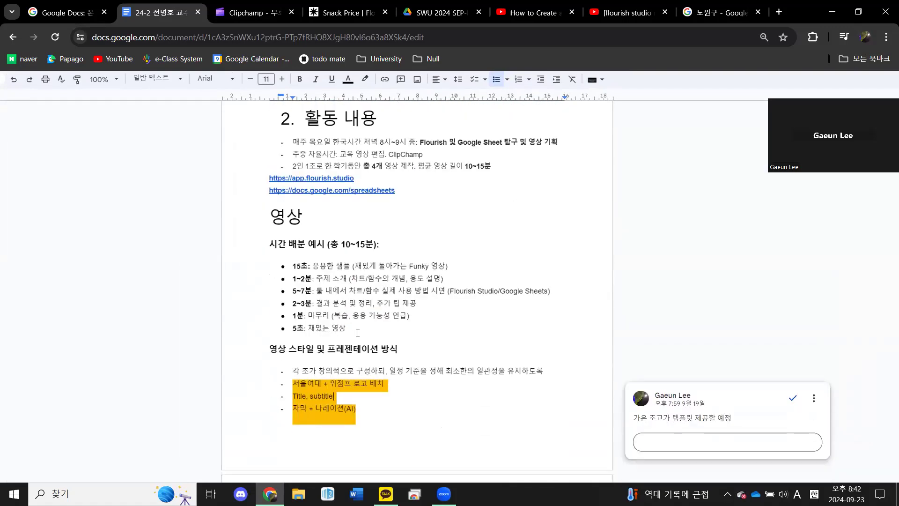
pyautogui.scroll(5, 358, 332)
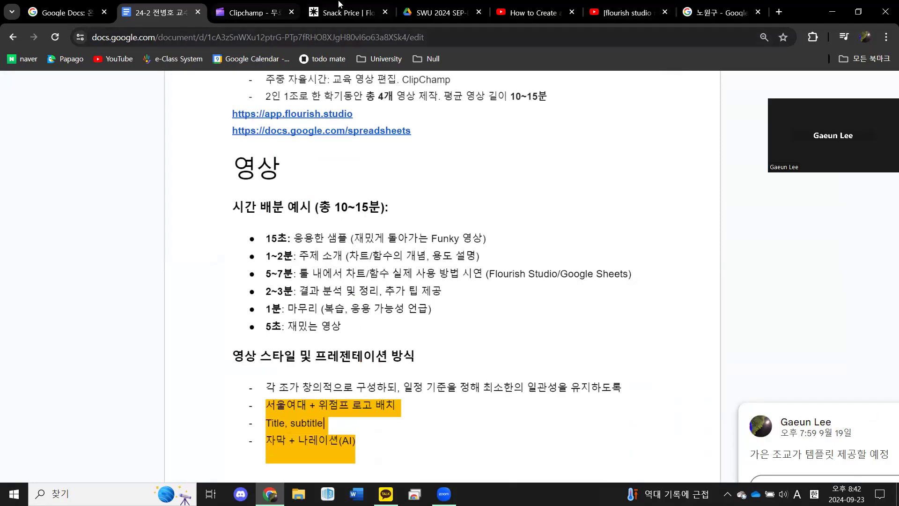
# Step: Return to the Clipchamp editor and browse the content library's recommended items and content categories
pyautogui.click(351, 10)
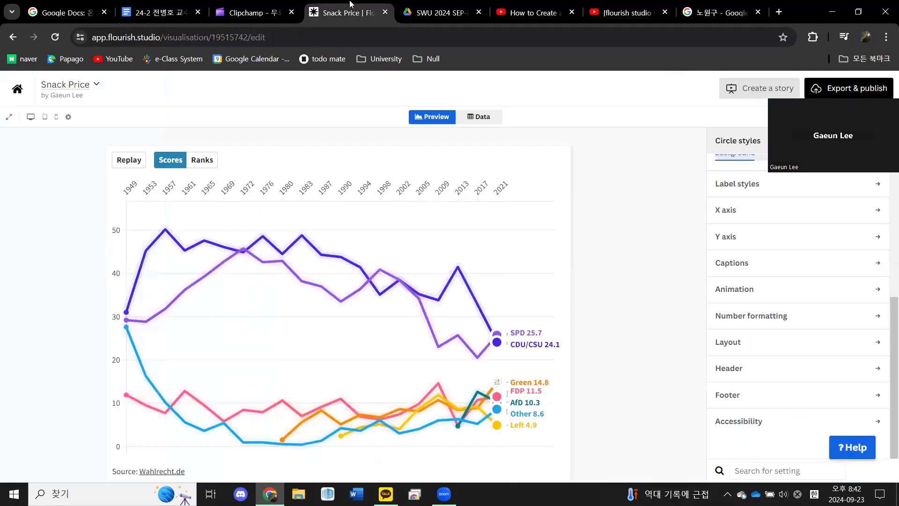
pyautogui.click(243, 8)
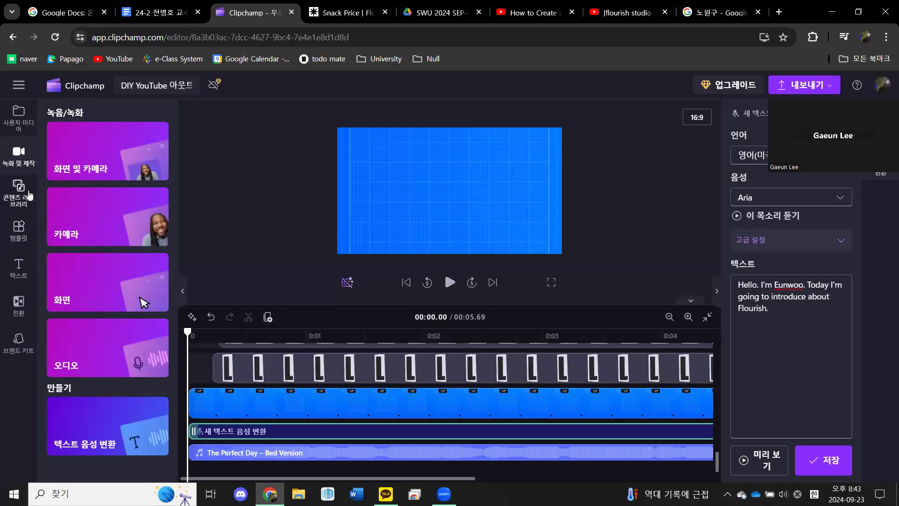
pyautogui.click(29, 194)
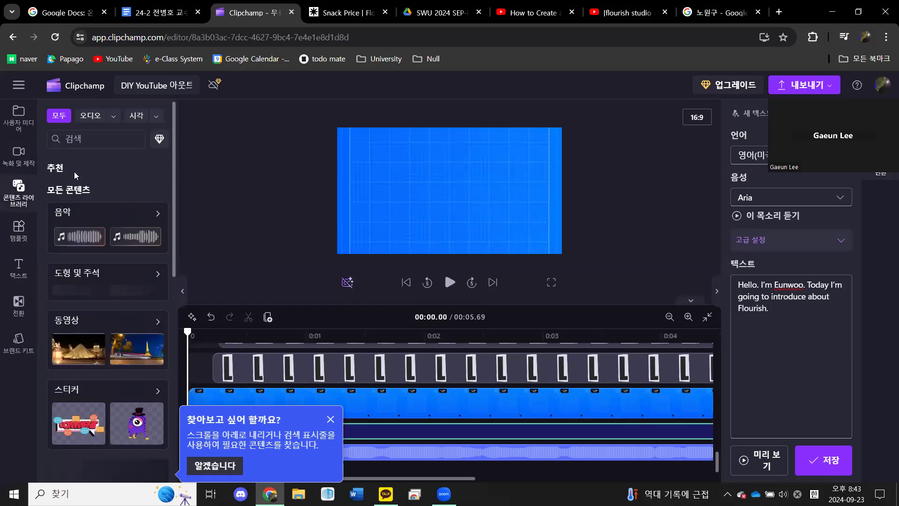
pyautogui.scroll(-10, 94, 368)
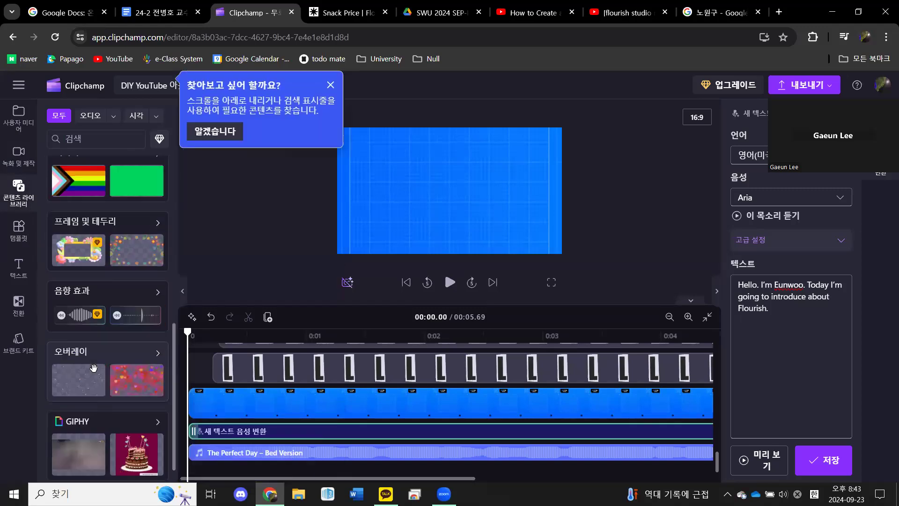
pyautogui.scroll(10, 94, 368)
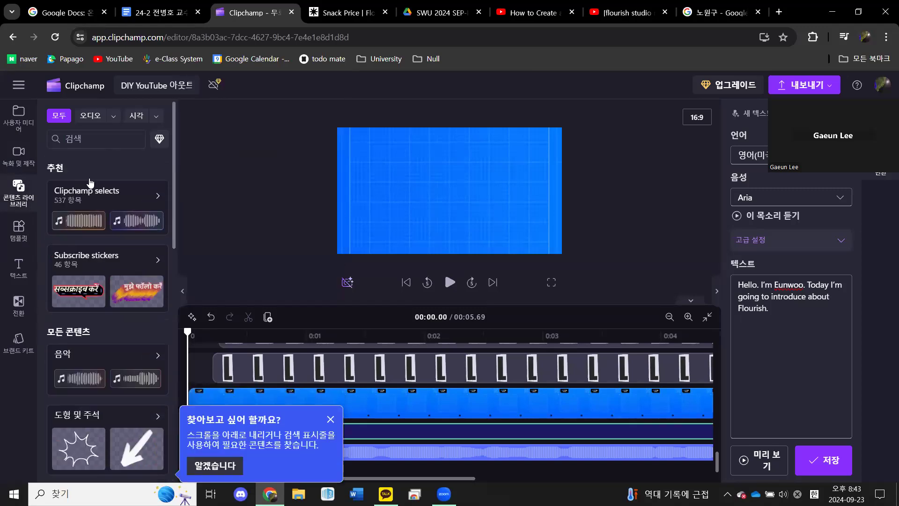
# Step: Go back to the Clipchamp home page and open the intro/outro template collection
pyautogui.click(68, 88)
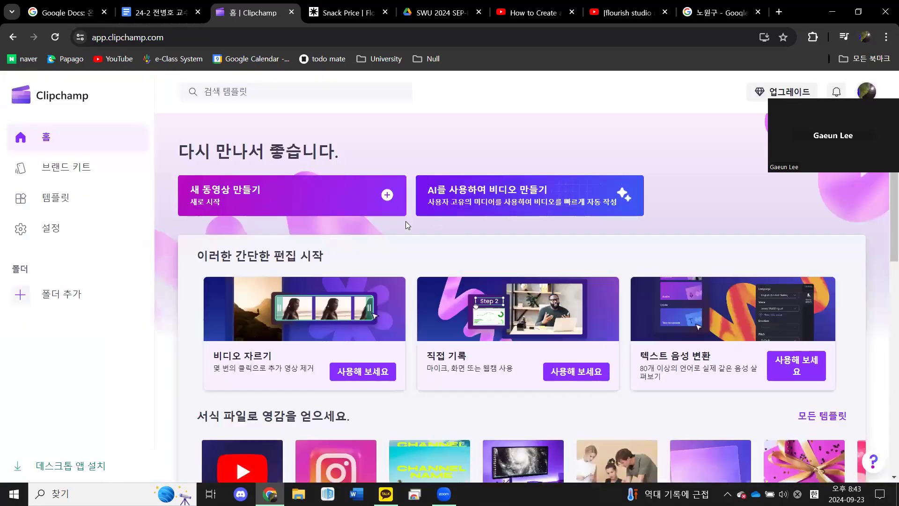
pyautogui.scroll(-5, 405, 222)
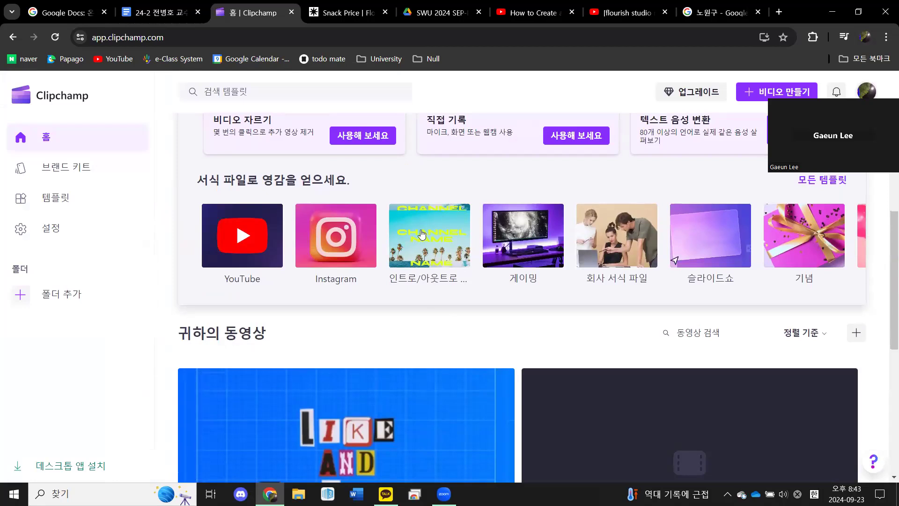
pyautogui.click(423, 233)
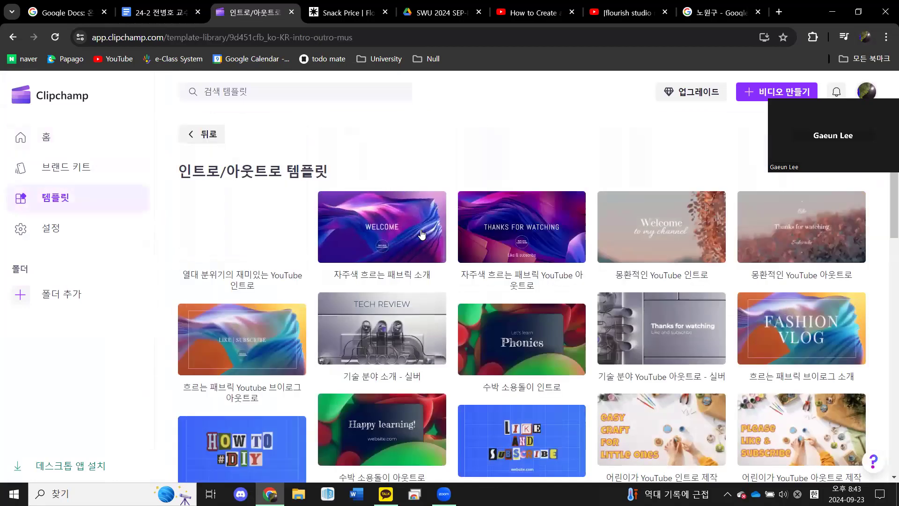
# Step: Browse the intro/outro templates and create a new video from the DIY YouTube 인트로 template
pyautogui.scroll(-4, 422, 233)
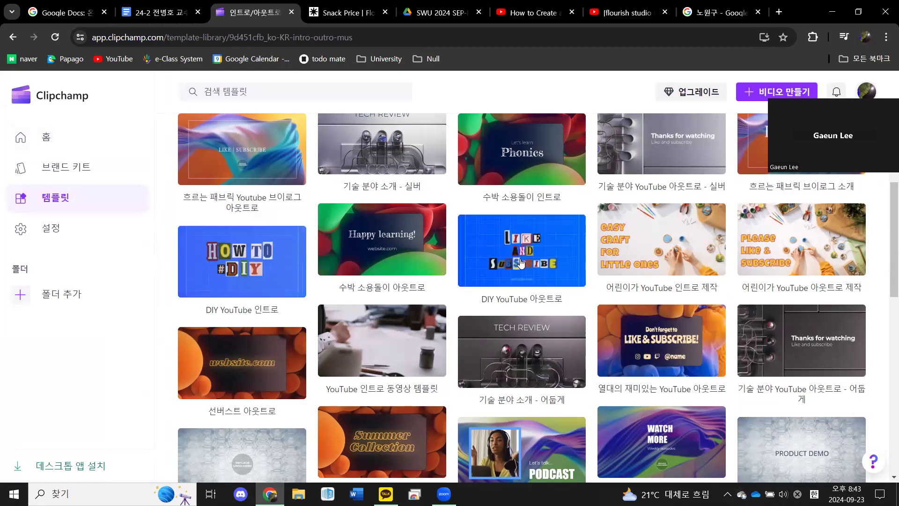
pyautogui.scroll(-3, 521, 263)
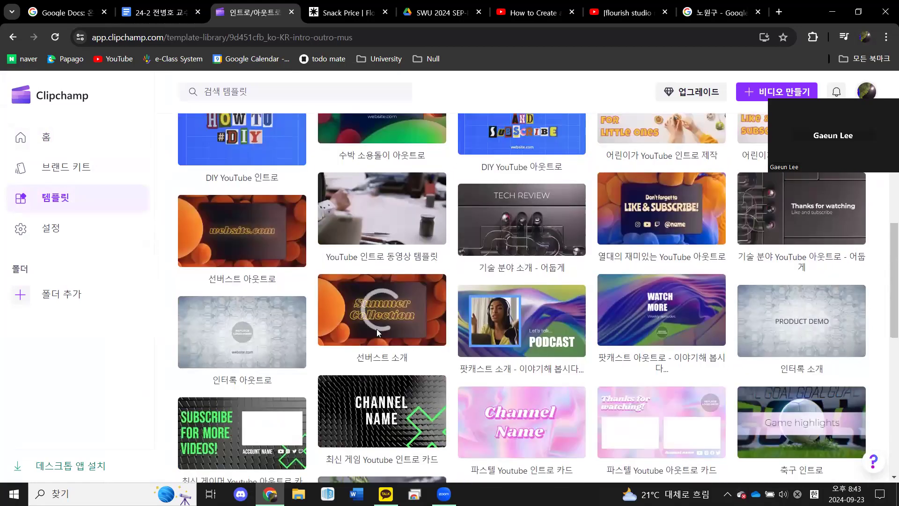
pyautogui.scroll(5, 237, 460)
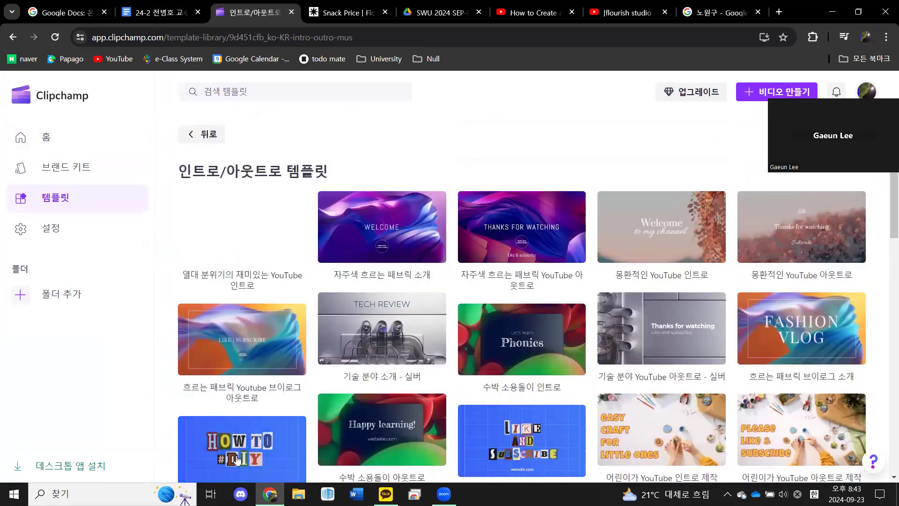
pyautogui.scroll(-2, 245, 413)
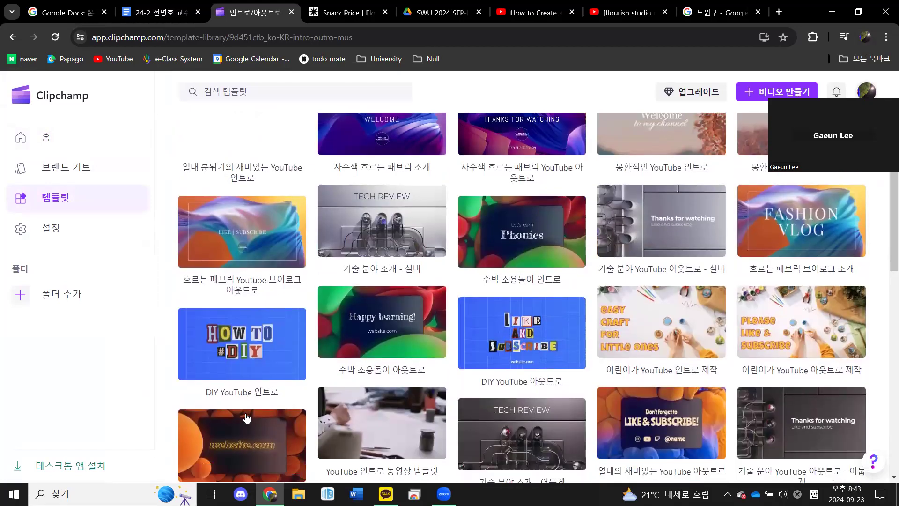
pyautogui.click(243, 334)
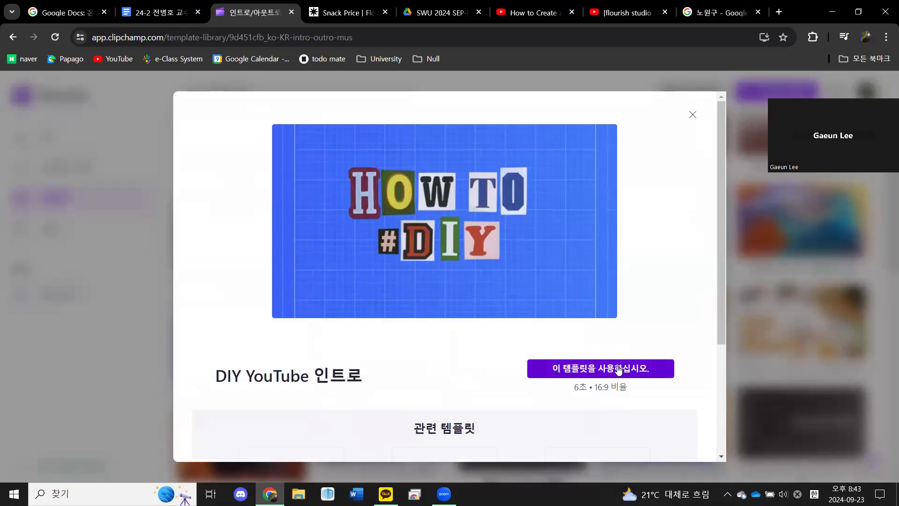
pyautogui.click(586, 382)
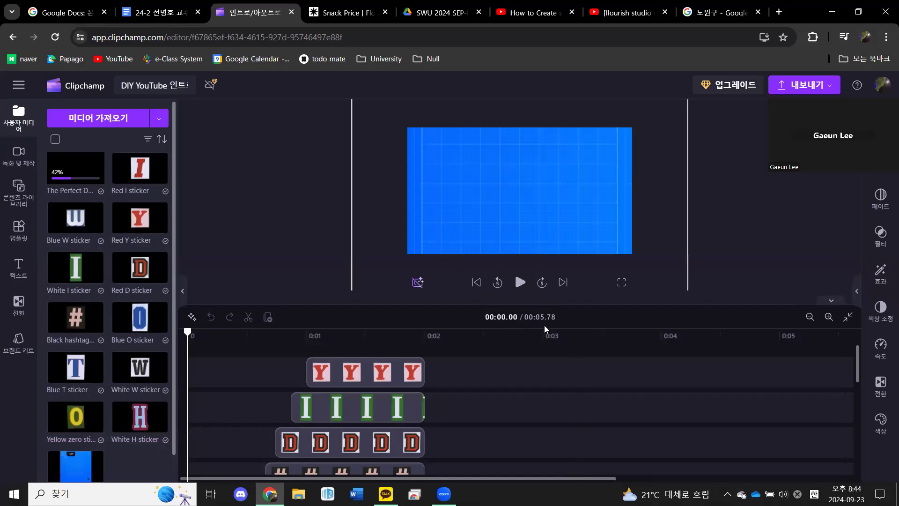
# Step: Play the intro video through and inspect its text and letter sticker clips on the timeline
pyautogui.click(520, 285)
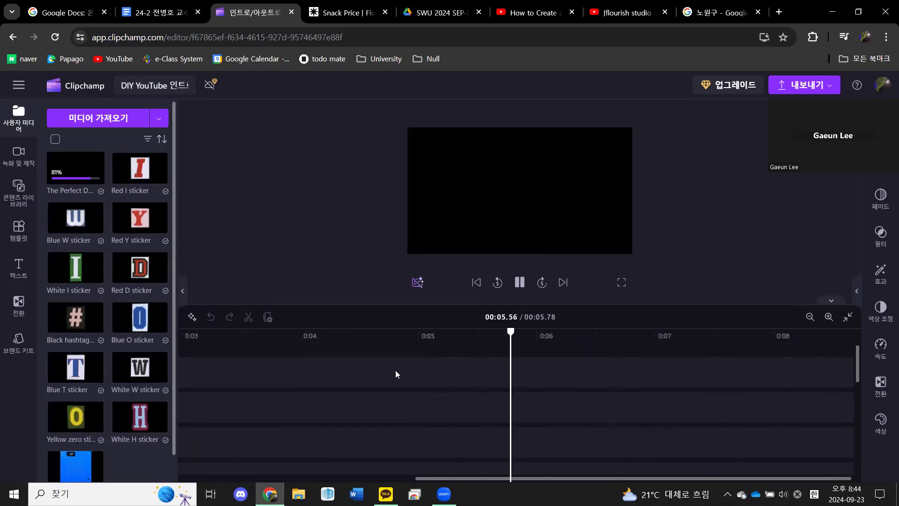
pyautogui.hscroll(-2, 459, 419)
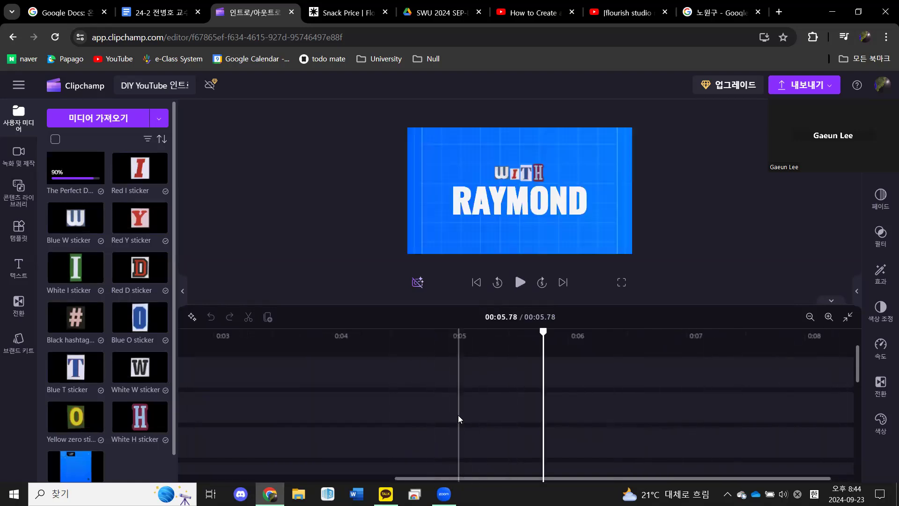
pyautogui.scroll(-2, 459, 419)
pyautogui.scroll(-2, 459, 420)
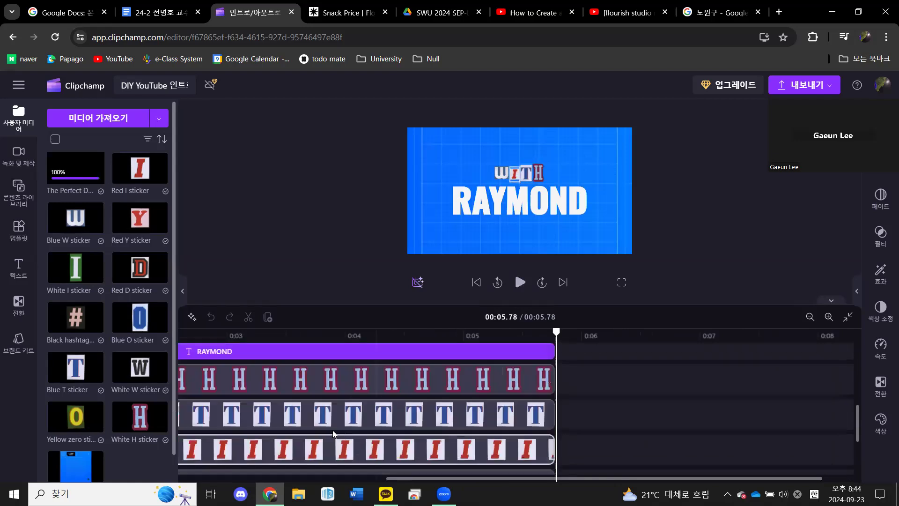
pyautogui.hscroll(-4, 374, 410)
pyautogui.click(276, 420)
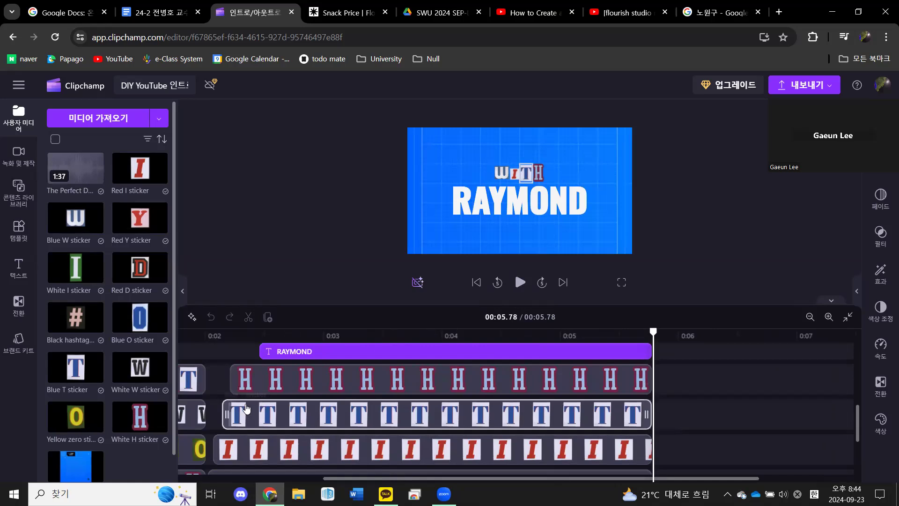
# Step: Switch to the Google Docs project document and review the Flourish Studio and Google Sheets topic lists
pyautogui.click(180, 6)
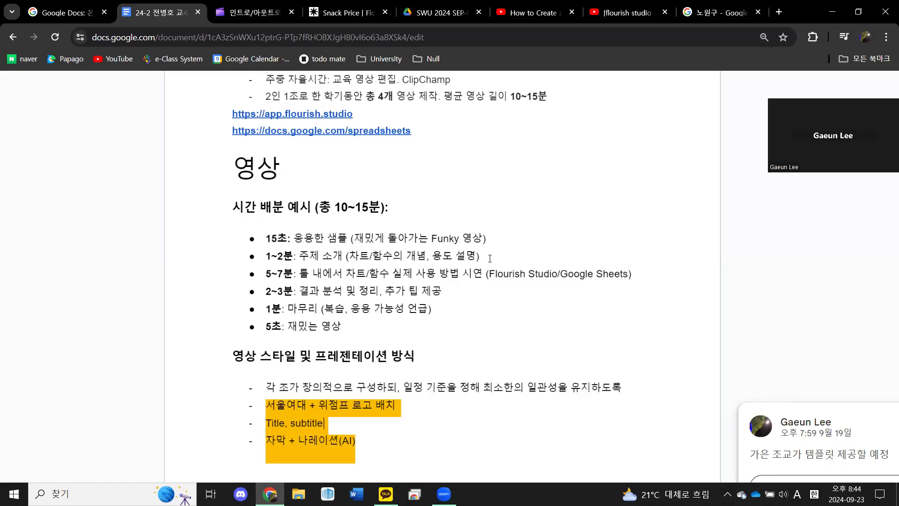
pyautogui.press('Escape')
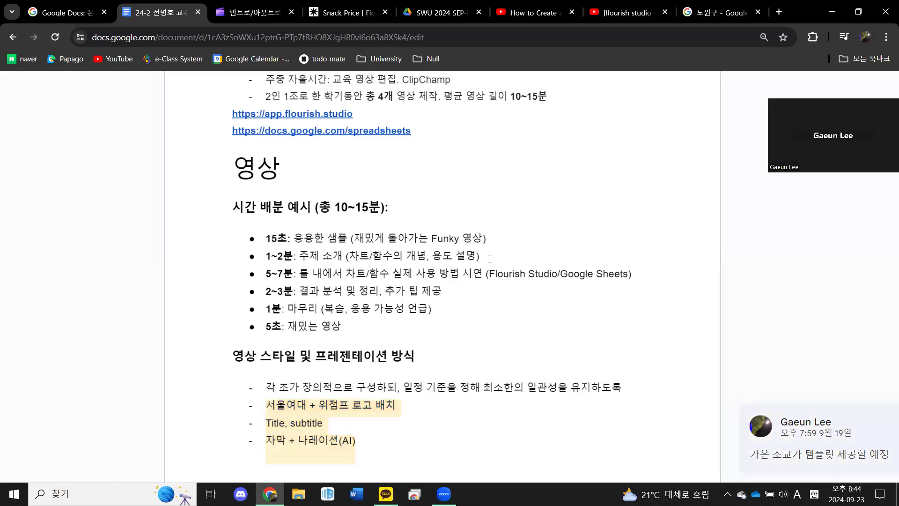
pyautogui.scroll(15, 490, 259)
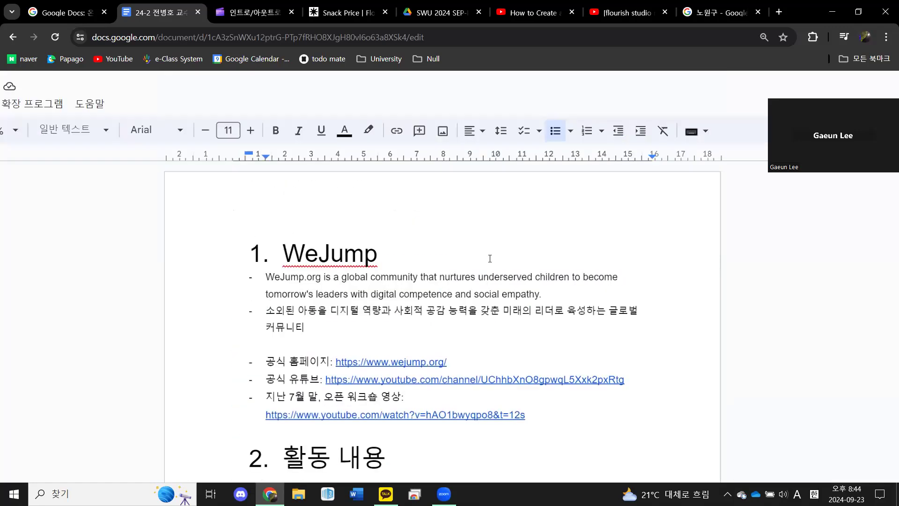
pyautogui.scroll(-15, 490, 258)
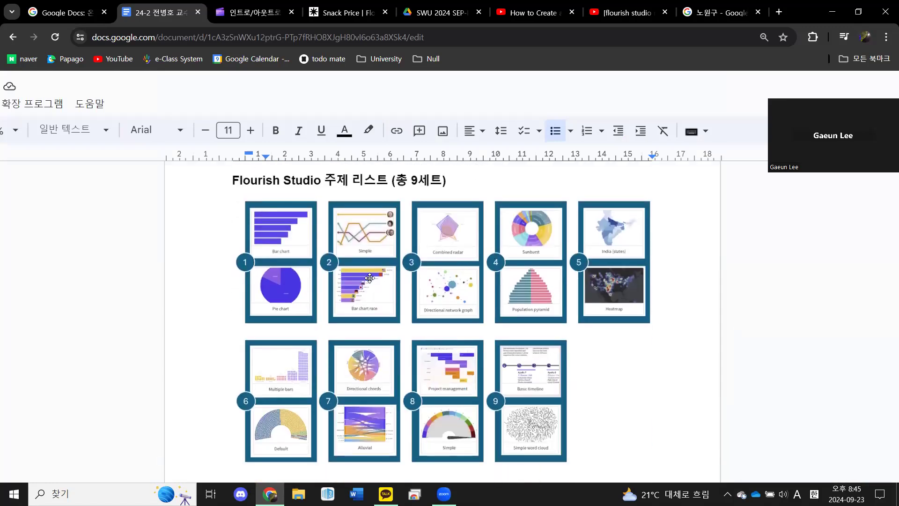
pyautogui.scroll(5, 370, 278)
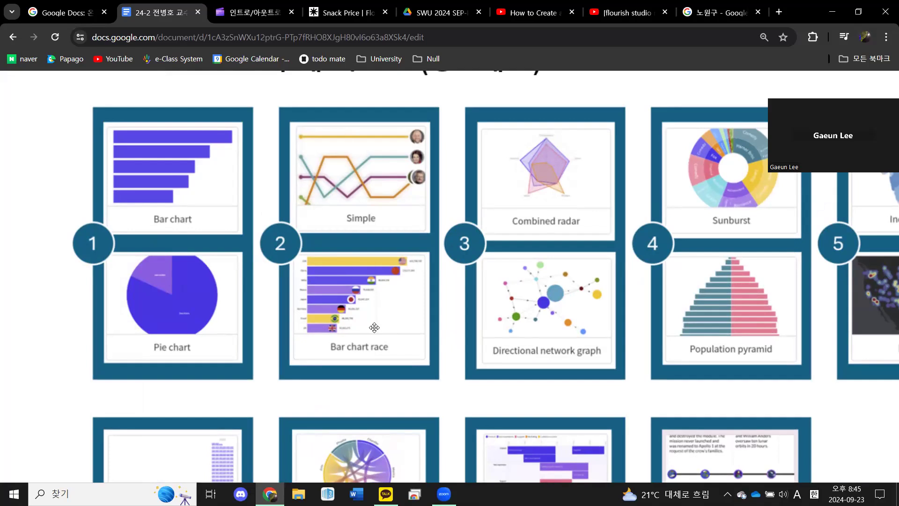
pyautogui.scroll(-5, 374, 327)
pyautogui.scroll(-15, 375, 327)
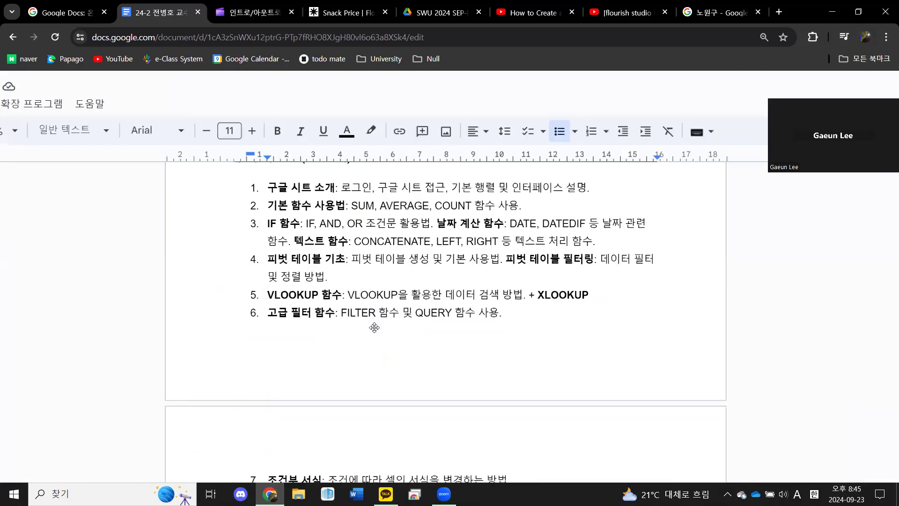
# Step: Review the Google Sheets topic list and the video time-allocation section of the project document
pyautogui.scroll(-20, 374, 326)
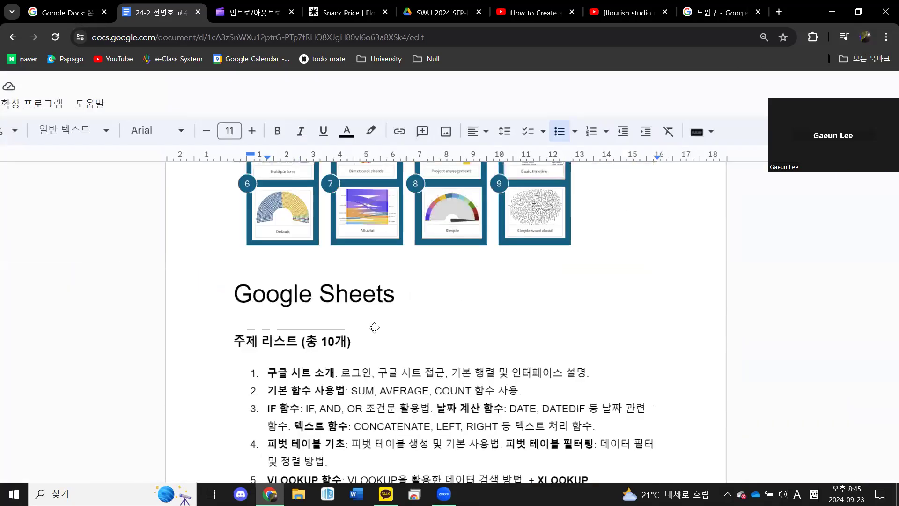
pyautogui.scroll(3, 375, 326)
pyautogui.scroll(-2, 374, 327)
pyautogui.keyDown('ctrl'); pyautogui.scroll(5, 374, 327); pyautogui.keyUp('ctrl')
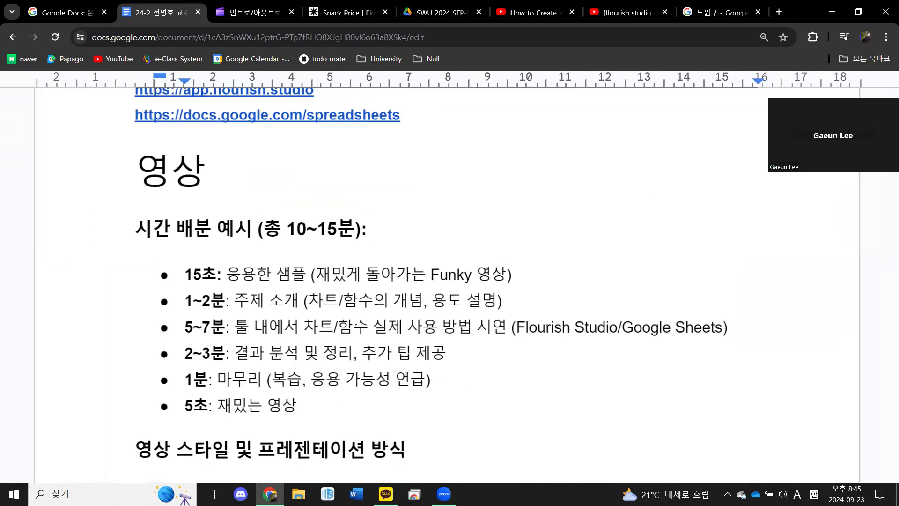
pyautogui.keyDown('ctrl'); pyautogui.scroll(-3, 443, 306); pyautogui.keyUp('ctrl')
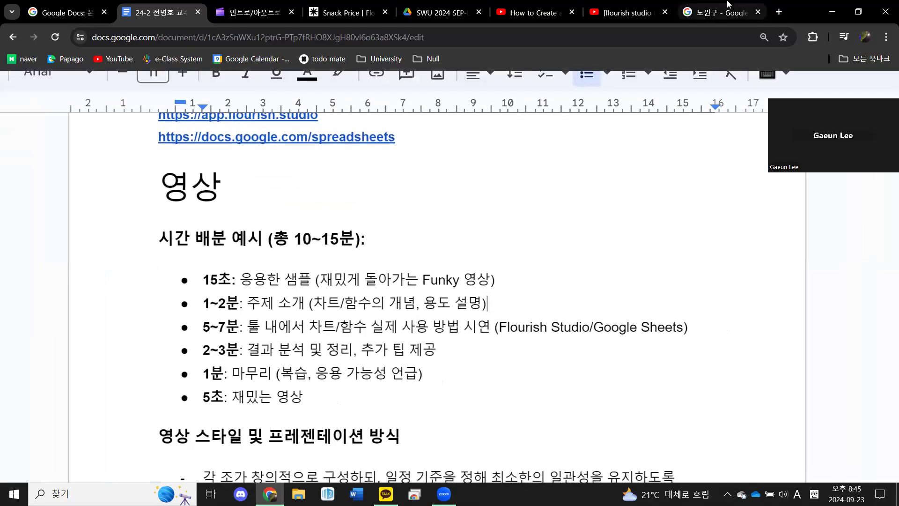
# Step: Switch to the Google search for 노원구, go to its general results and clear the query
pyautogui.click(728, 6)
pyautogui.scroll(2, 114, 195)
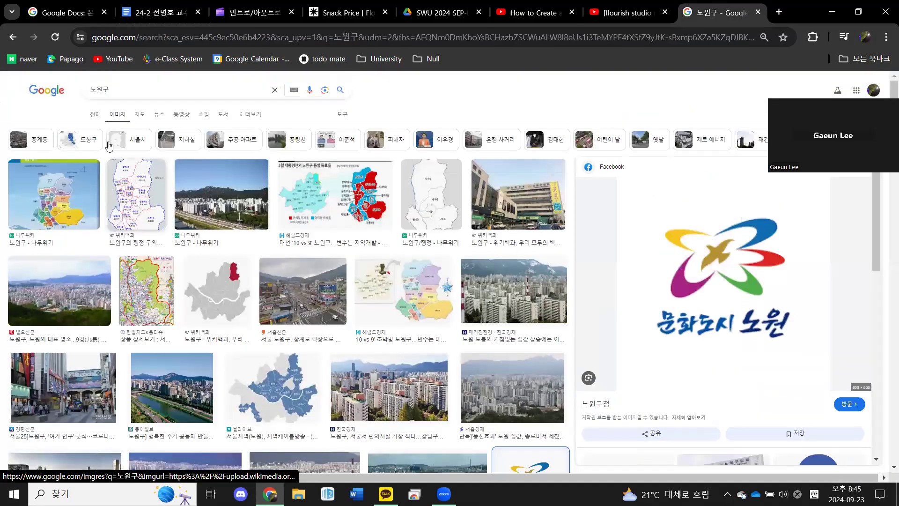
pyautogui.press('BackSpace')
pyautogui.press('BackSpace')
pyautogui.press('BackSpace')
pyautogui.write('bar')
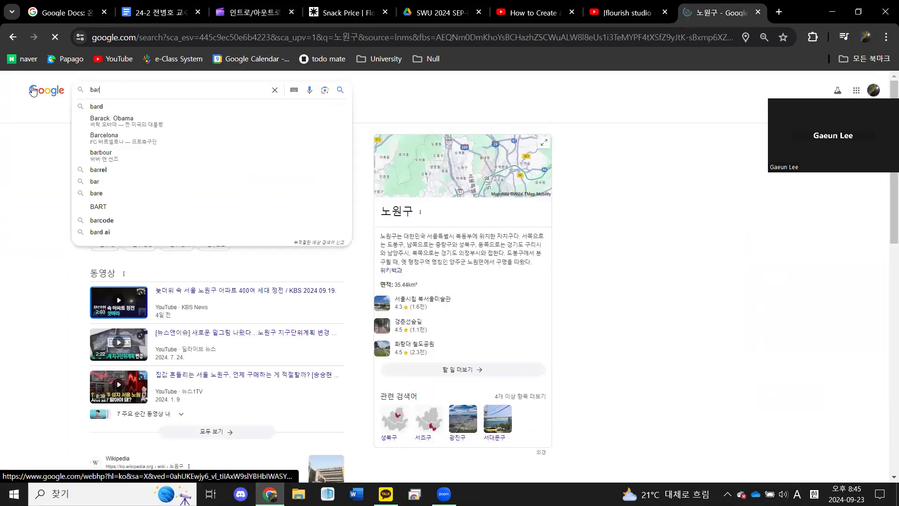
pyautogui.write(' char')
pyautogui.press('BackSpace')
pyautogui.press('BackSpace')
pyautogui.press('BackSpace')
pyautogui.press('BackSpace')
pyautogui.press('BackSpace')
pyautogui.press('BackSpace')
pyautogui.press('BackSpace')
pyautogui.press('BackSpace')
# Step: Search Google for "바 차트"
pyautogui.press('Hangul')
pyautogui.write('바')
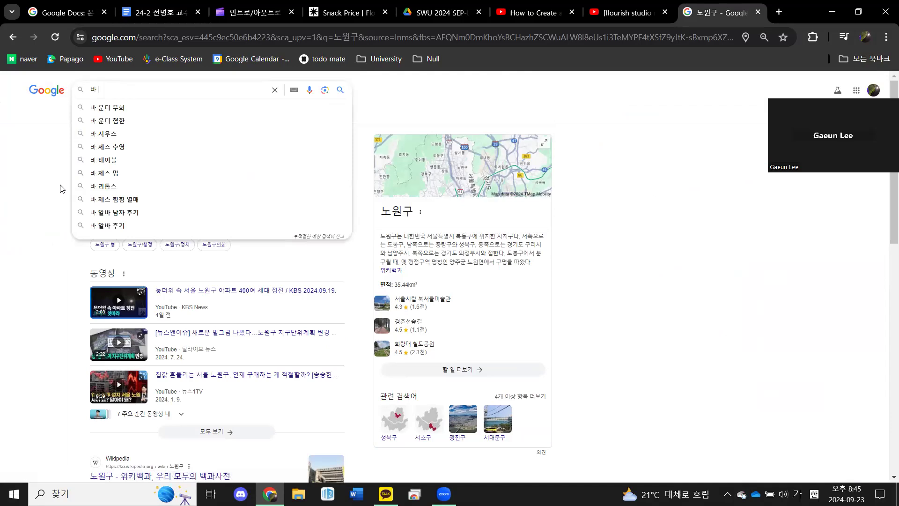
pyautogui.write(' 차트')
pyautogui.press('Return')
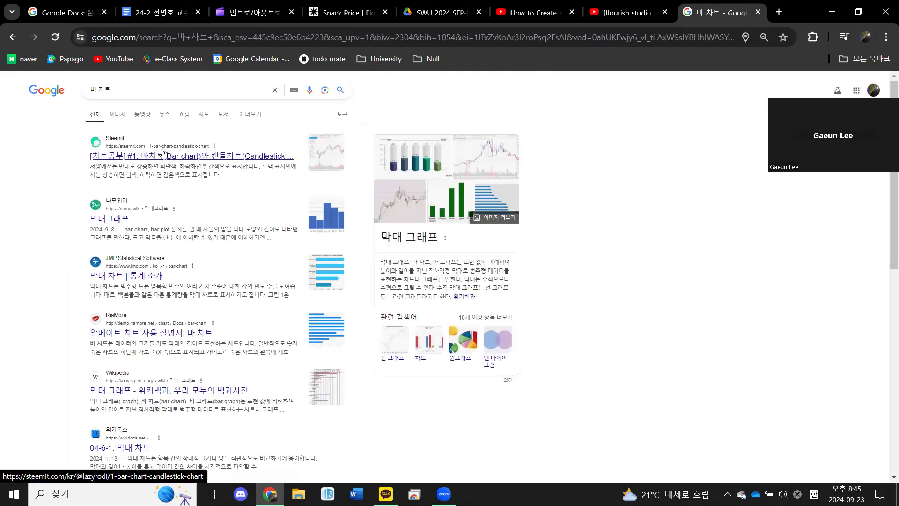
# Step: Open the 나무위키 article on 막대그래프 and read its overview, highlighting the sentence on why bar charts are easy to understand
pyautogui.click(97, 220)
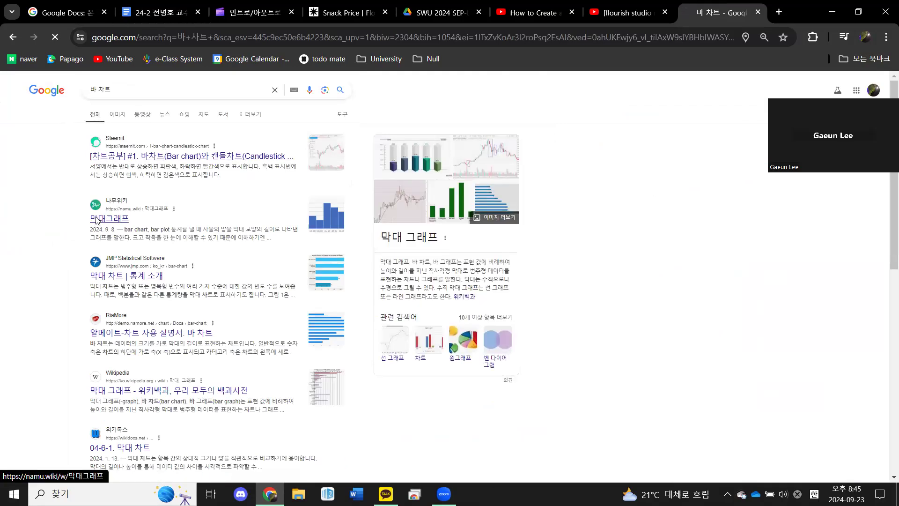
pyautogui.scroll(-4, 266, 223)
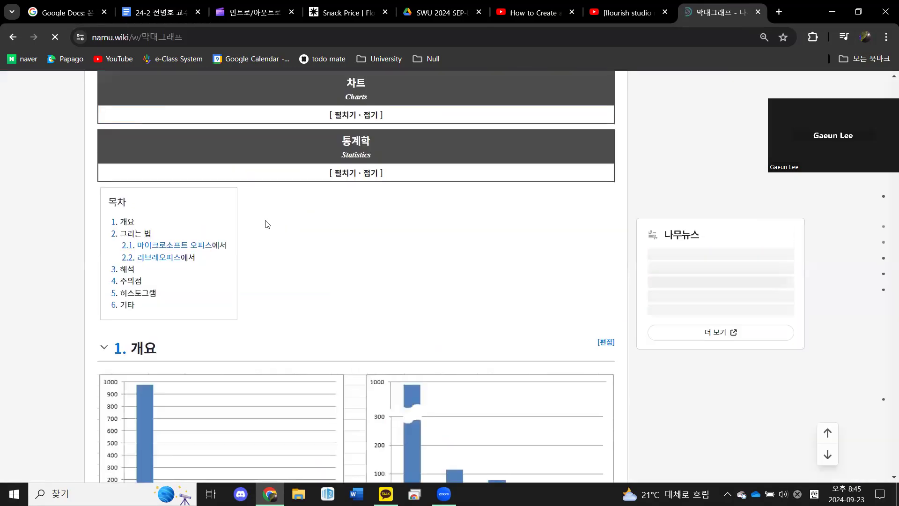
pyautogui.scroll(-5, 267, 224)
pyautogui.scroll(-3, 267, 224)
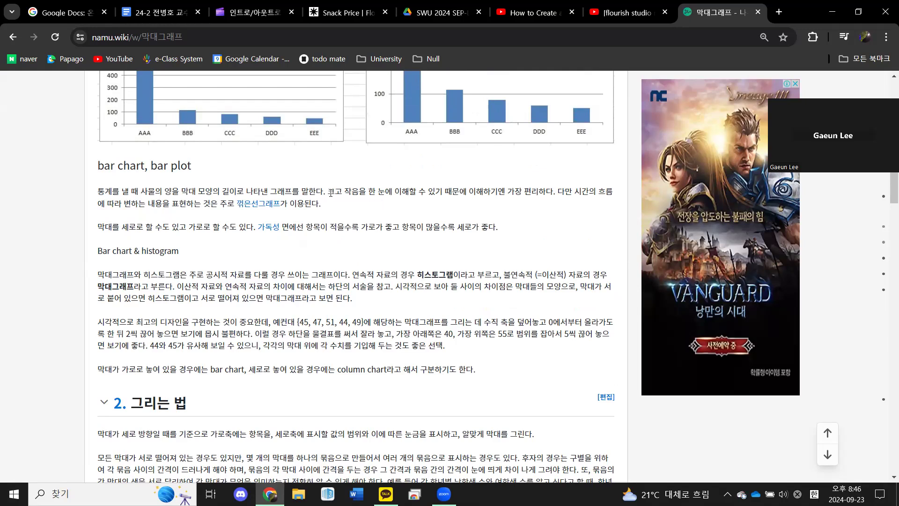
pyautogui.moveTo(328, 192); pyautogui.dragTo(559, 193)
pyautogui.click(558, 193)
# Step: Review the video time-allocation and presentation-style guidelines in the Google Docs project document, and switch to the Clipchamp intro project
pyautogui.click(147, 5)
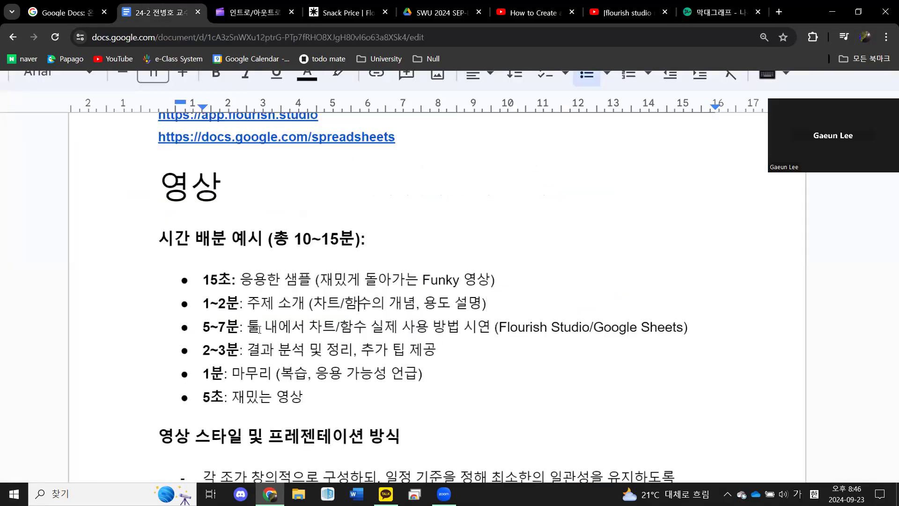
pyautogui.scroll(-2, 259, 329)
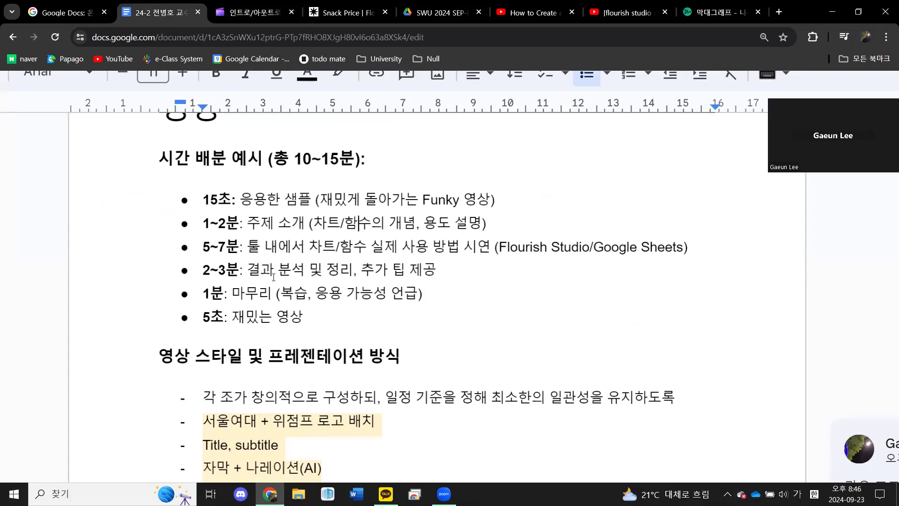
pyautogui.moveTo(250, 271); pyautogui.dragTo(356, 272)
pyautogui.click(356, 272)
pyautogui.click(366, 273)
pyautogui.hotkey('ctrl', '-')
pyautogui.hotkey('ctrl', '-')
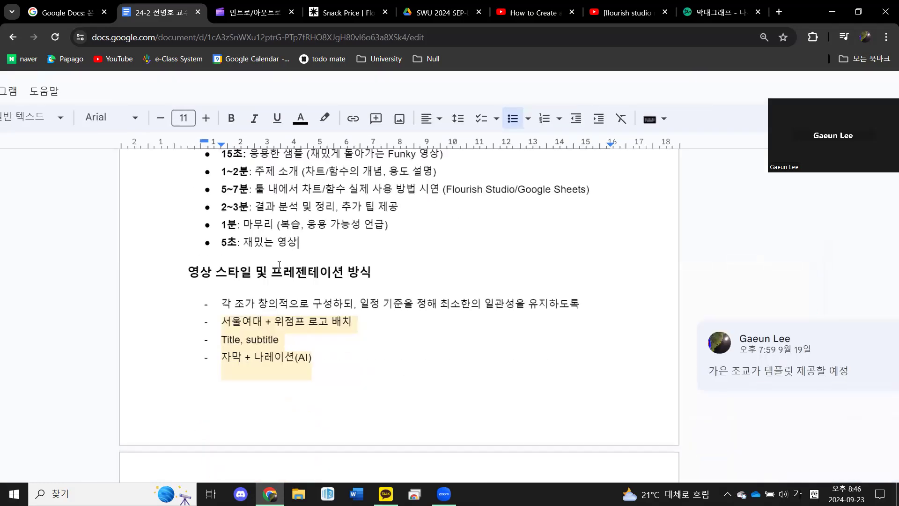
pyautogui.scroll(-6, 279, 265)
pyautogui.scroll(8, 279, 265)
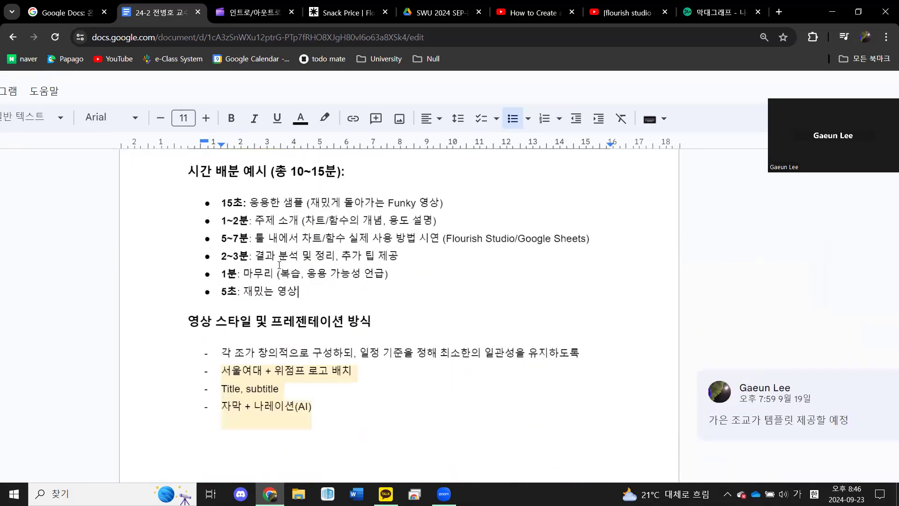
pyautogui.scroll(-1, 279, 265)
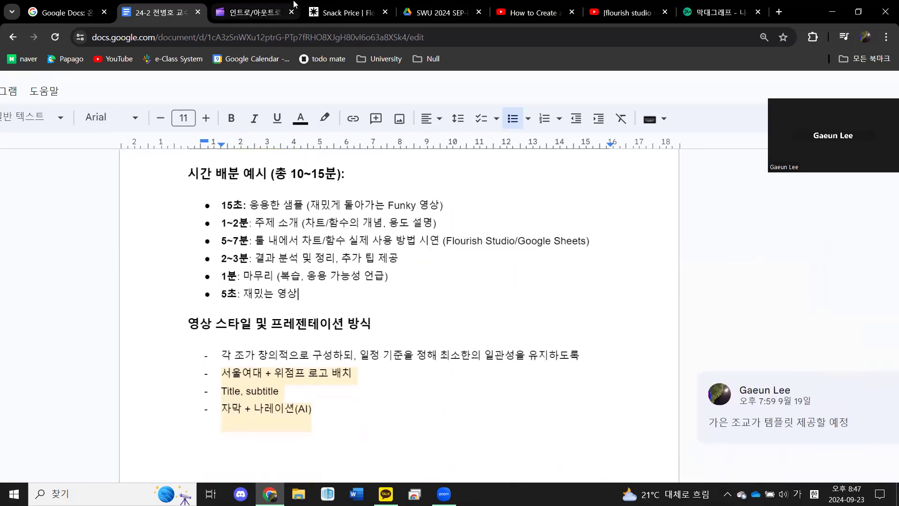
pyautogui.moveTo(290, 4)
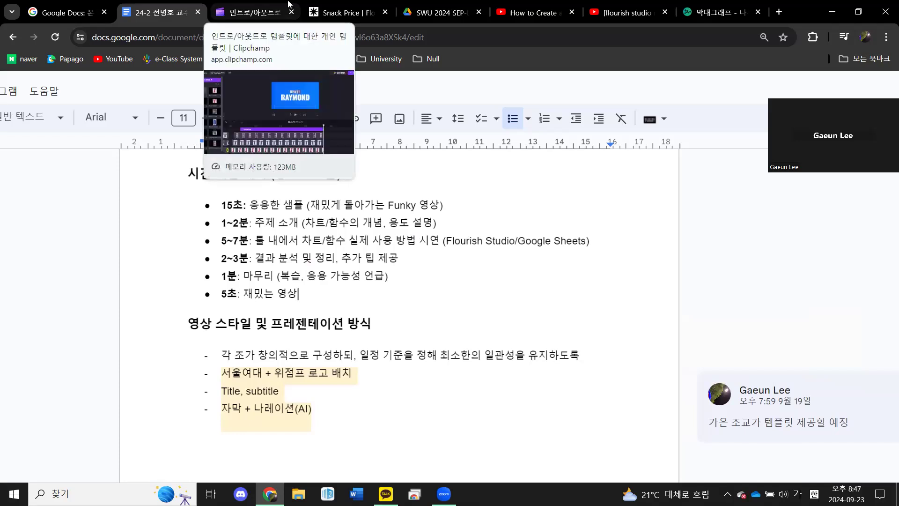
pyautogui.click(271, 4)
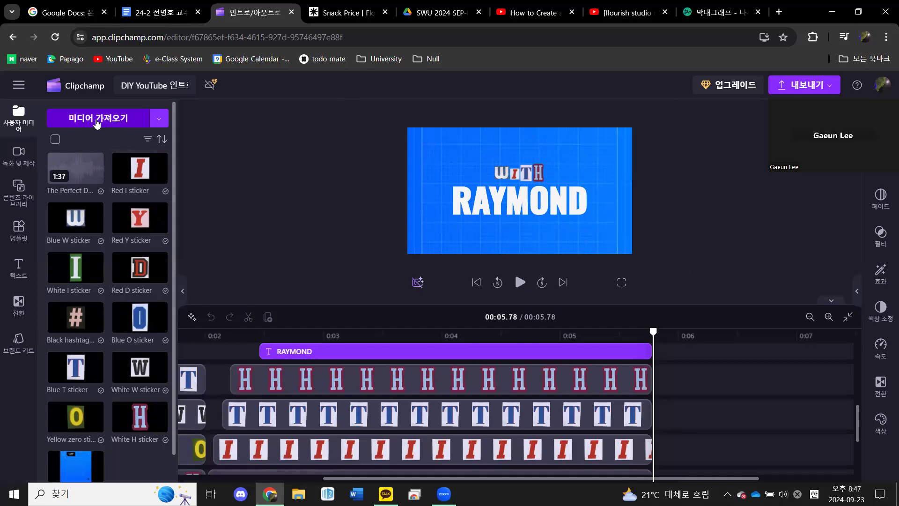
# Step: Switch back to the project document and add 23:59 to the Thursday-night Google Drive upload deadline in the meeting notes
pyautogui.click(164, 14)
pyautogui.scroll(-3, 338, 326)
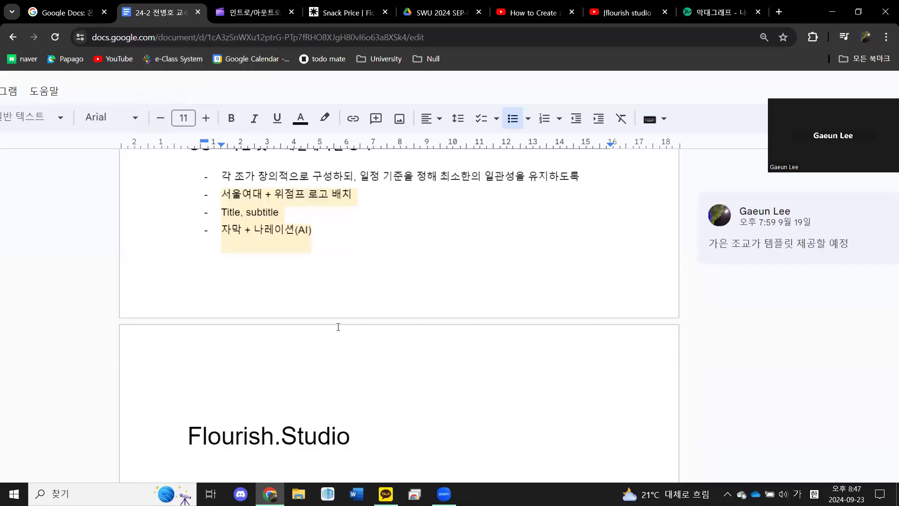
pyautogui.scroll(-5, 338, 326)
pyautogui.scroll(-20, 338, 326)
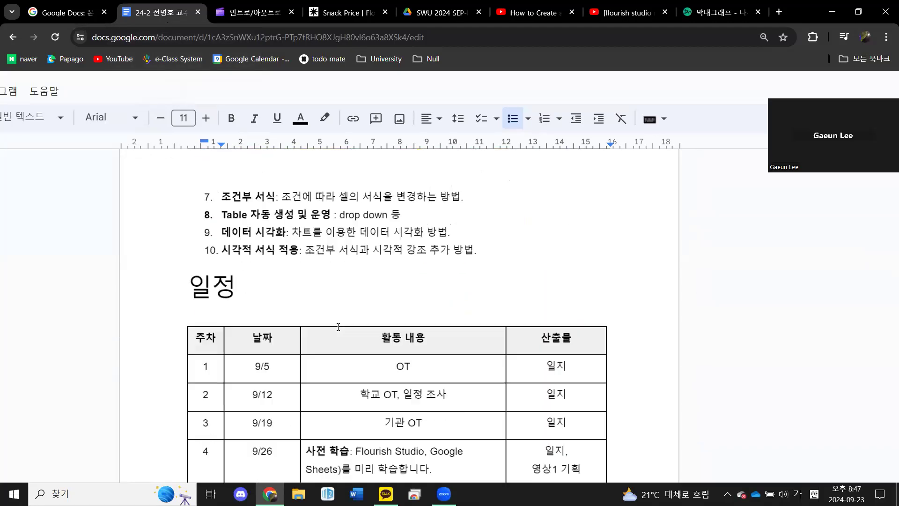
pyautogui.scroll(-15, 338, 326)
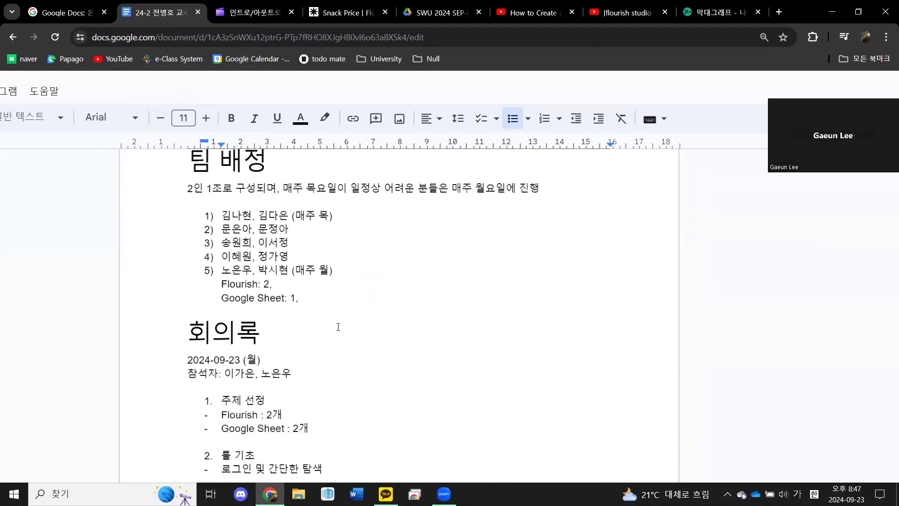
pyautogui.scroll(-3, 338, 326)
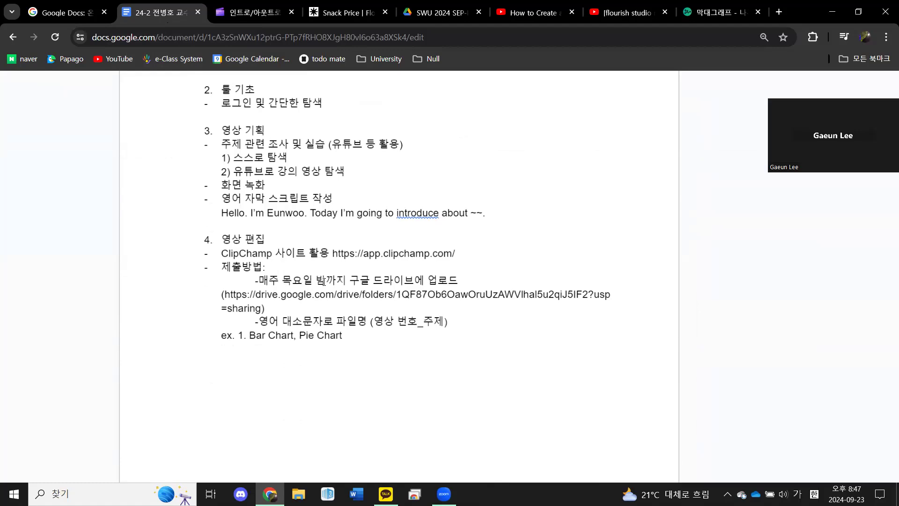
pyautogui.write('23:59')
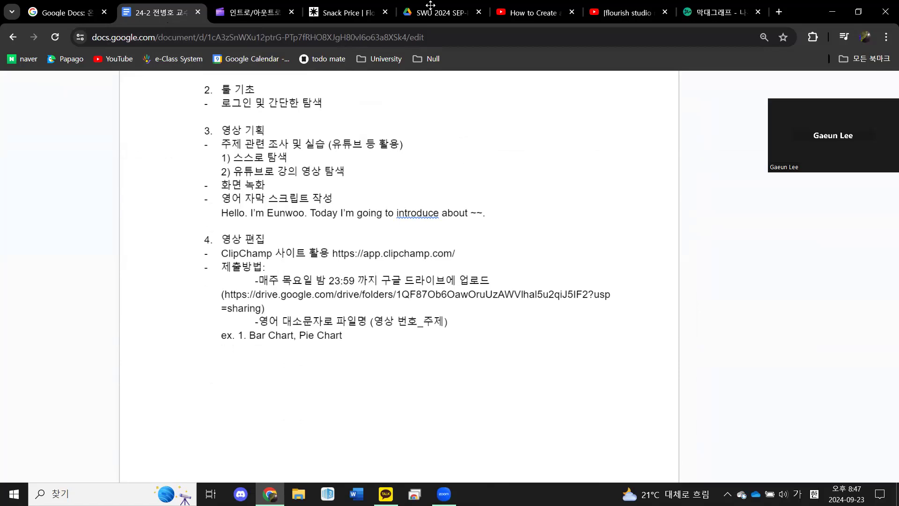
# Step: Check the Flourish.Studio folder in the shared SWU 2024 SEP-DEC Google Drive folder and return to the project document
pyautogui.hotkey('ctrl', '5')
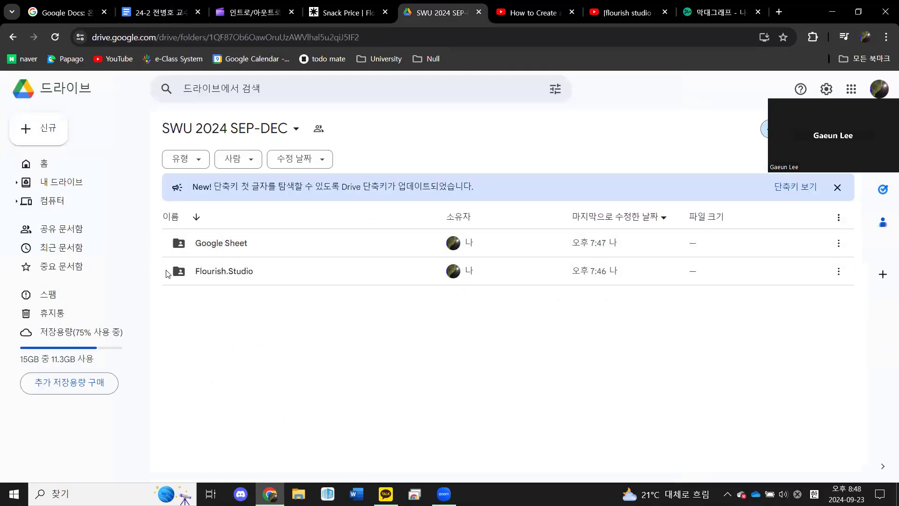
pyautogui.doubleClick(221, 280)
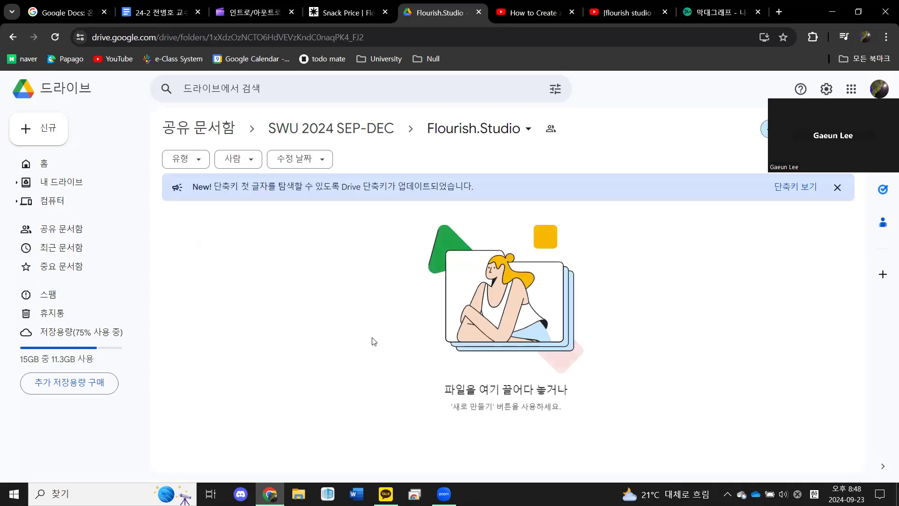
pyautogui.click(174, 5)
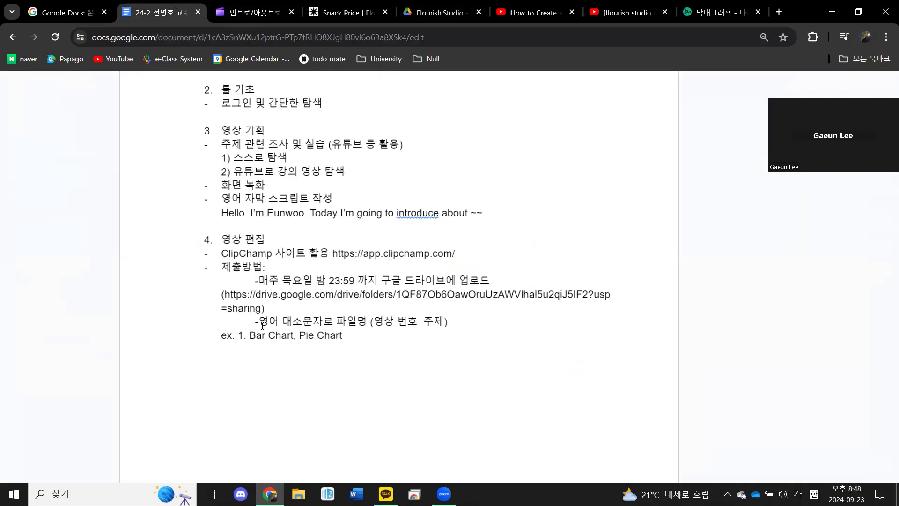
# Step: Highlight the file-name example in the submission notes and compare it with the Flourish Studio and Google Sheets topic lists
pyautogui.moveTo(348, 336); pyautogui.dragTo(240, 340)
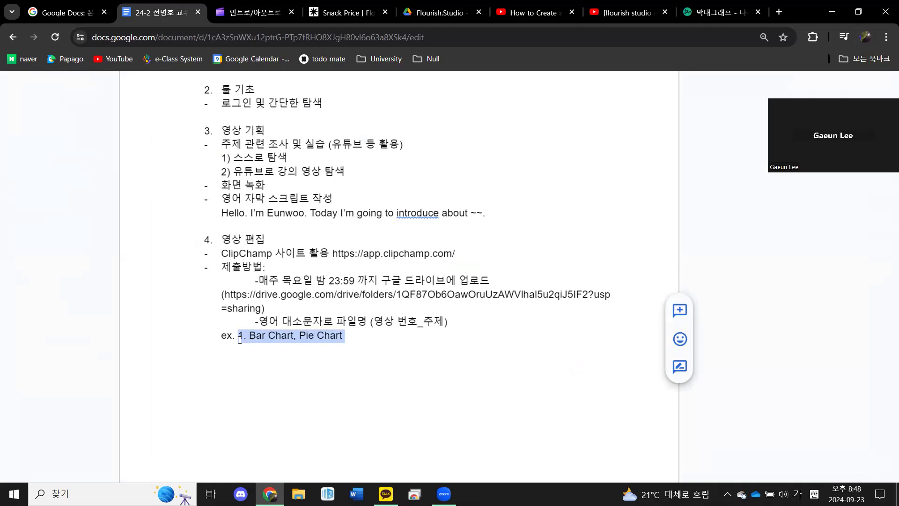
pyautogui.scroll(3, 240, 339)
pyautogui.scroll(-20, 240, 339)
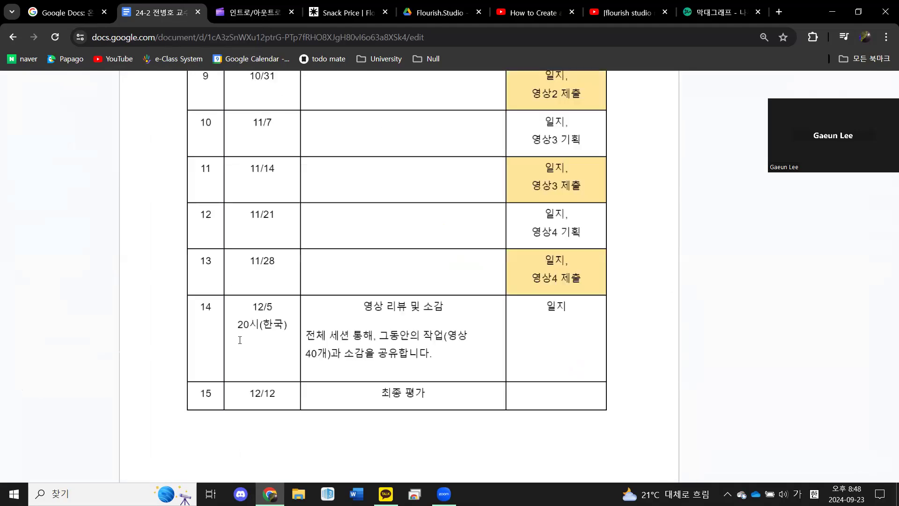
pyautogui.scroll(8, 240, 340)
pyautogui.scroll(20, 240, 339)
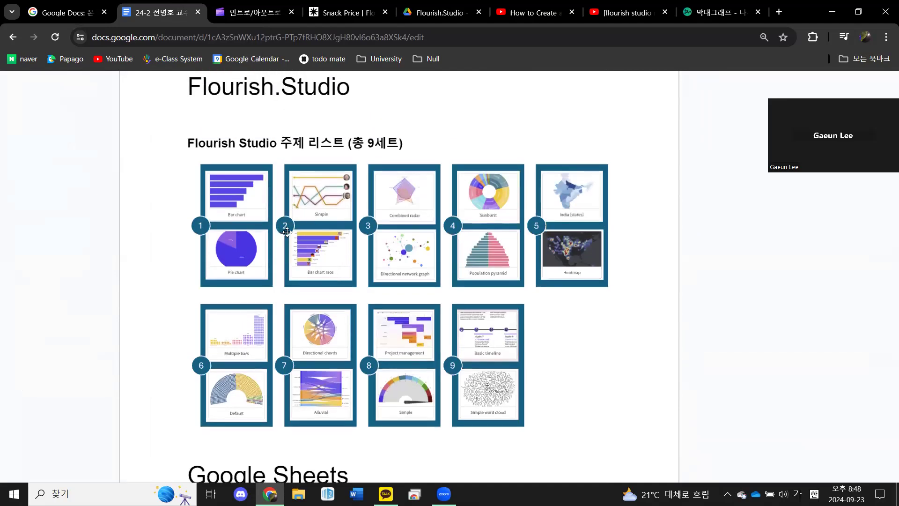
pyautogui.scroll(-1, 289, 234)
pyautogui.scroll(-6, 289, 234)
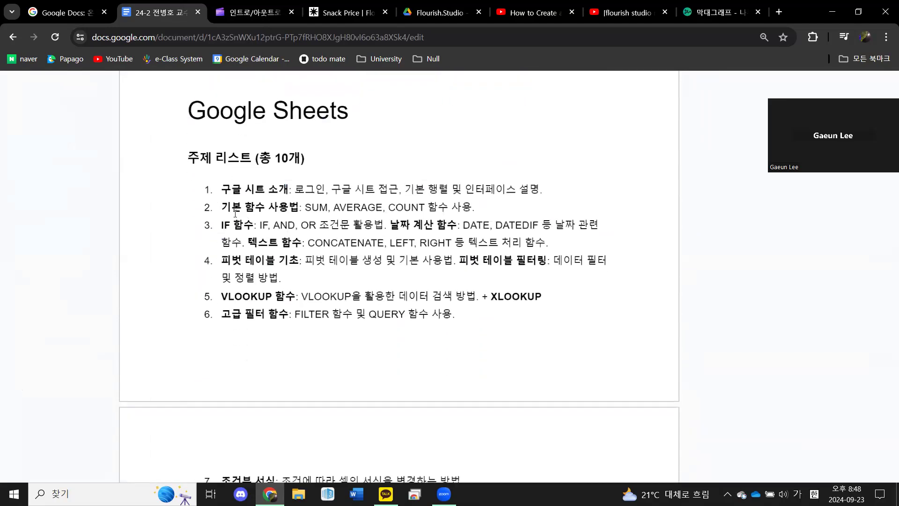
pyautogui.scroll(-20, 248, 225)
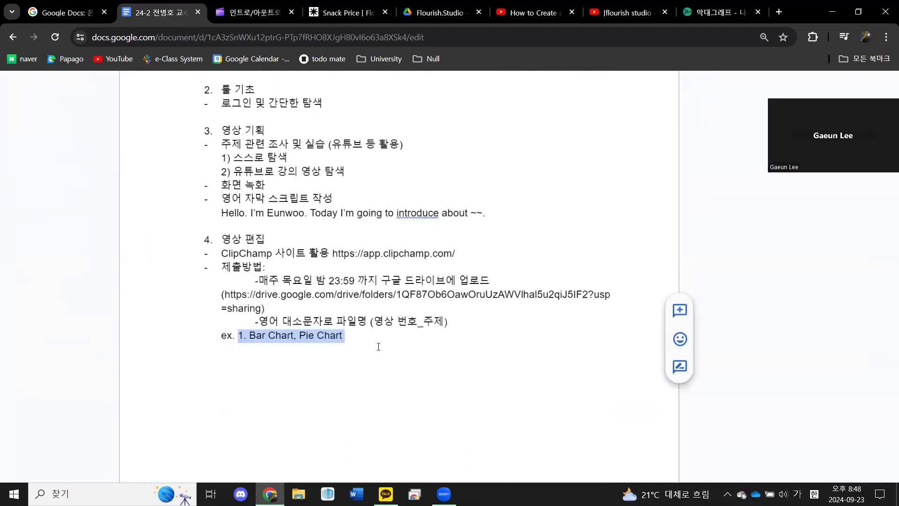
# Step: Change the file-name example in the submission notes to "1_Bar Chart, Pie Chart"
pyautogui.click(376, 321)
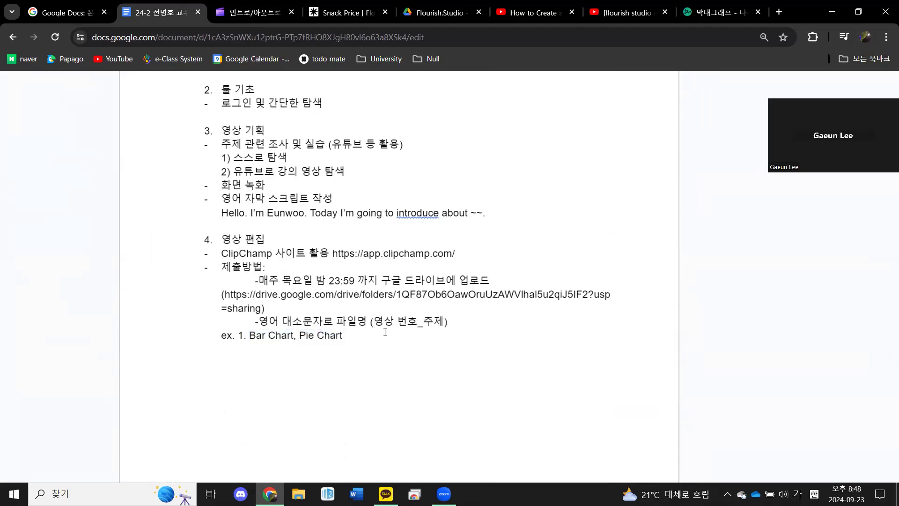
pyautogui.click(251, 338)
pyautogui.press('BackSpace')
pyautogui.press('BackSpace')
pyautogui.write('_')
pyautogui.press('Left')
pyautogui.press('Left')
pyautogui.click(352, 337)
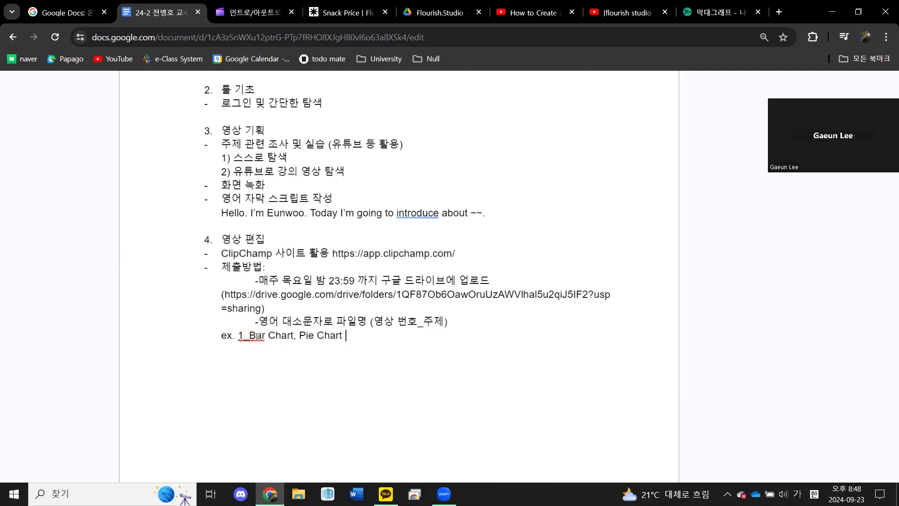